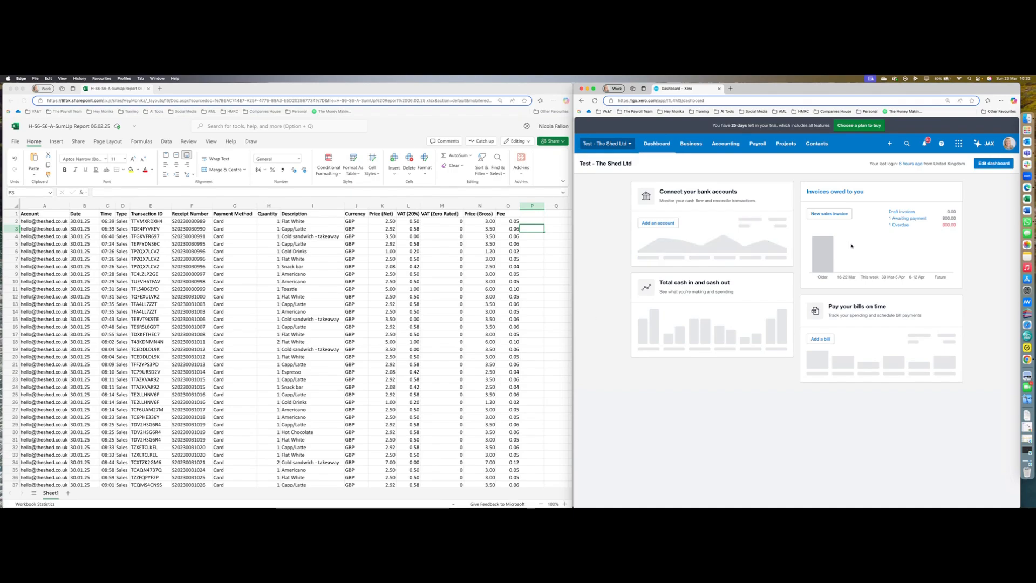
- Look through the card sales transactions listed in the SumUp report
left_click(155, 284)
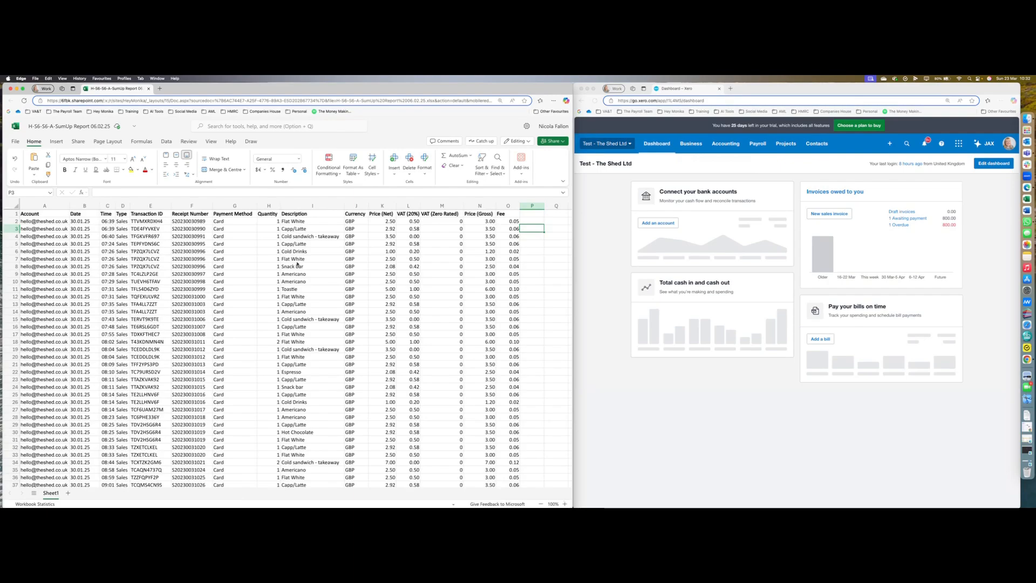
scroll(304, 323, "down", 2)
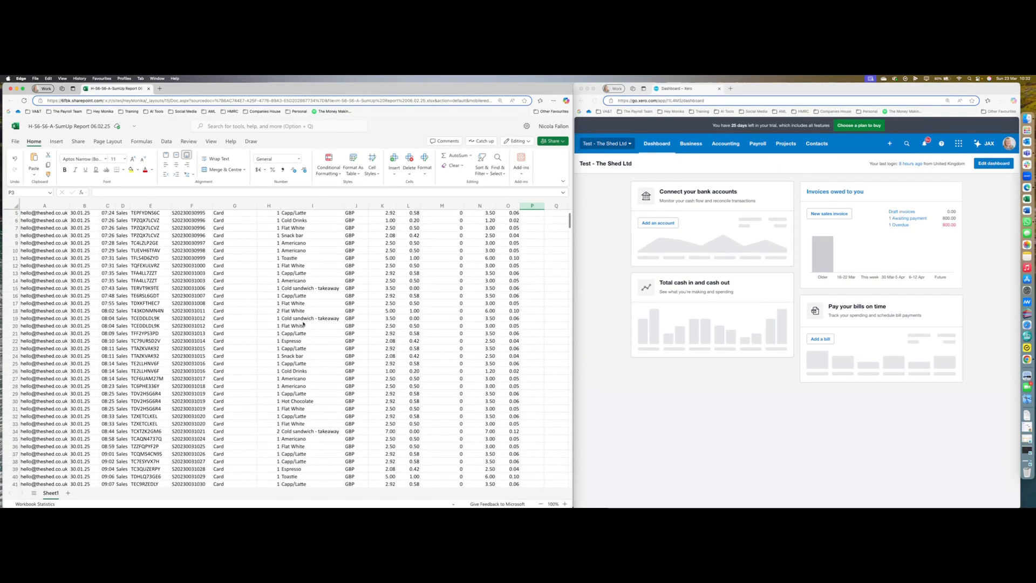
scroll(304, 323, "down", 20)
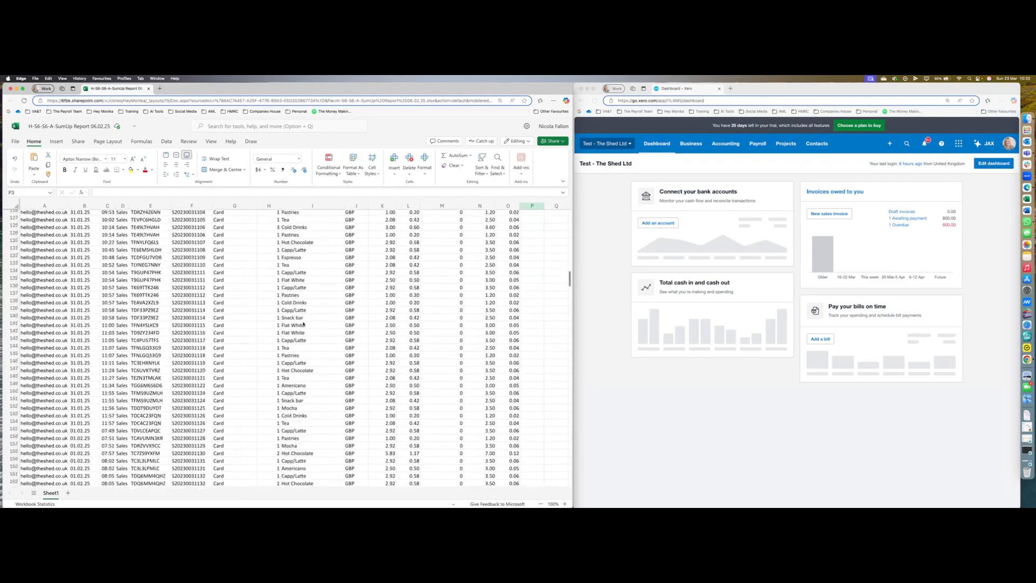
scroll(303, 324, "down", 14)
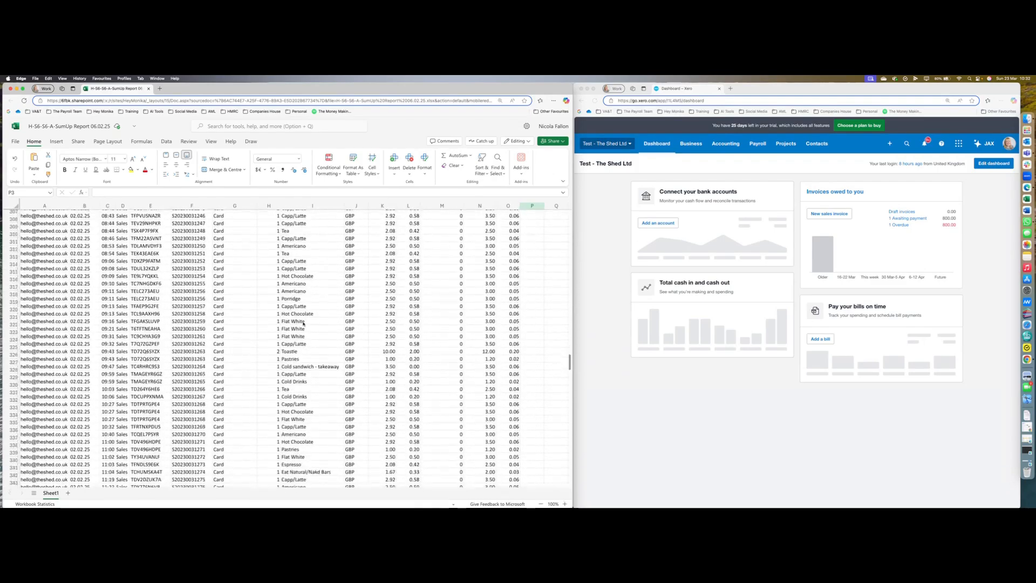
scroll(303, 323, "down", 1)
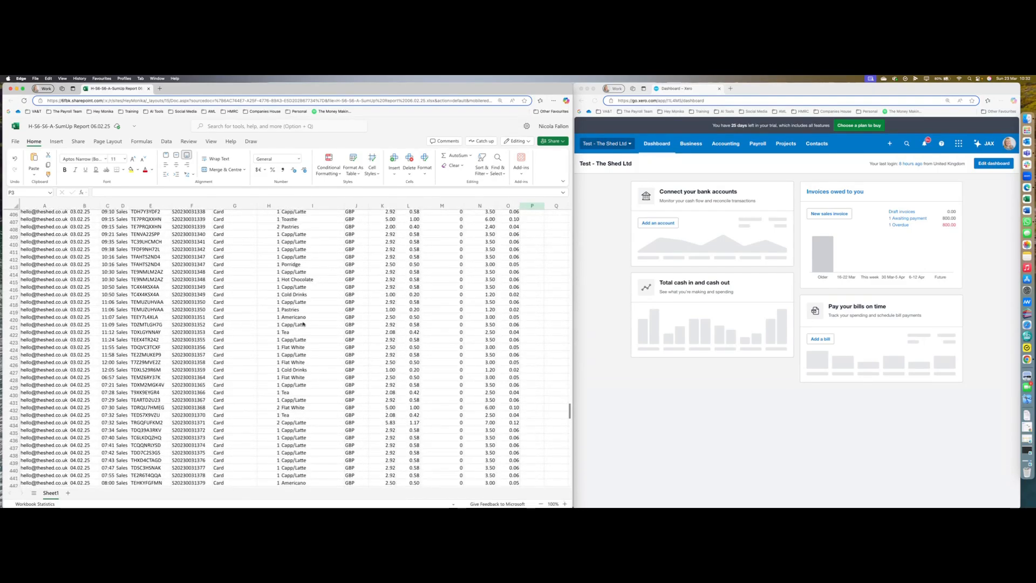
scroll(303, 323, "up", 20)
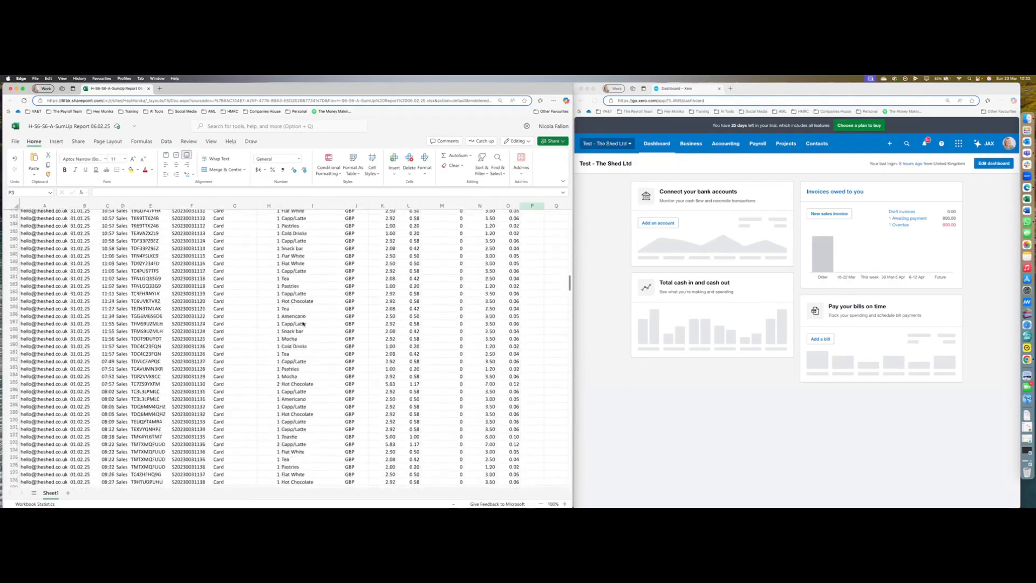
scroll(303, 324, "up", 18)
- Add filters to the header row of the SumUp report and freeze the top row
left_click(14, 214)
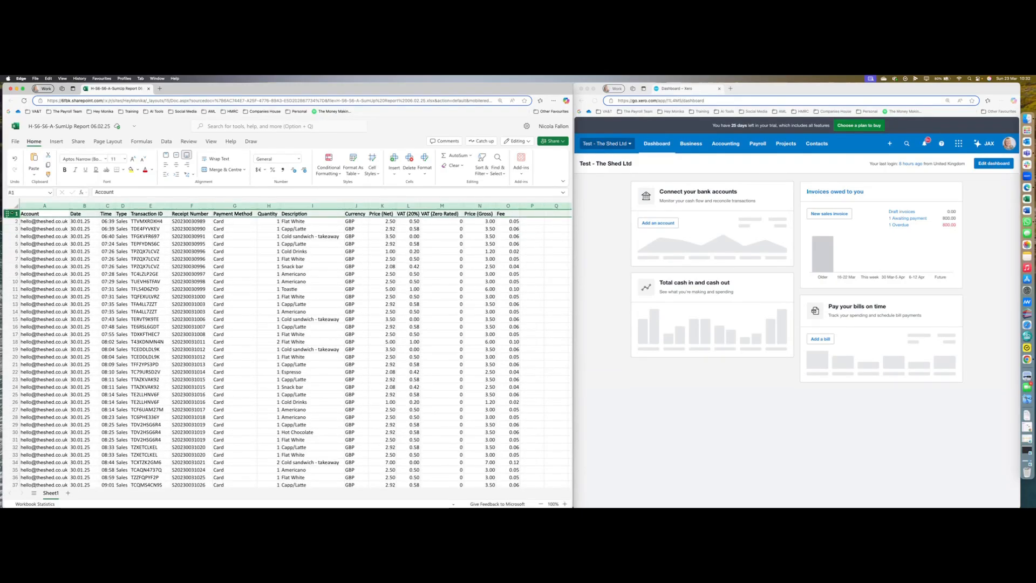
left_click(479, 170)
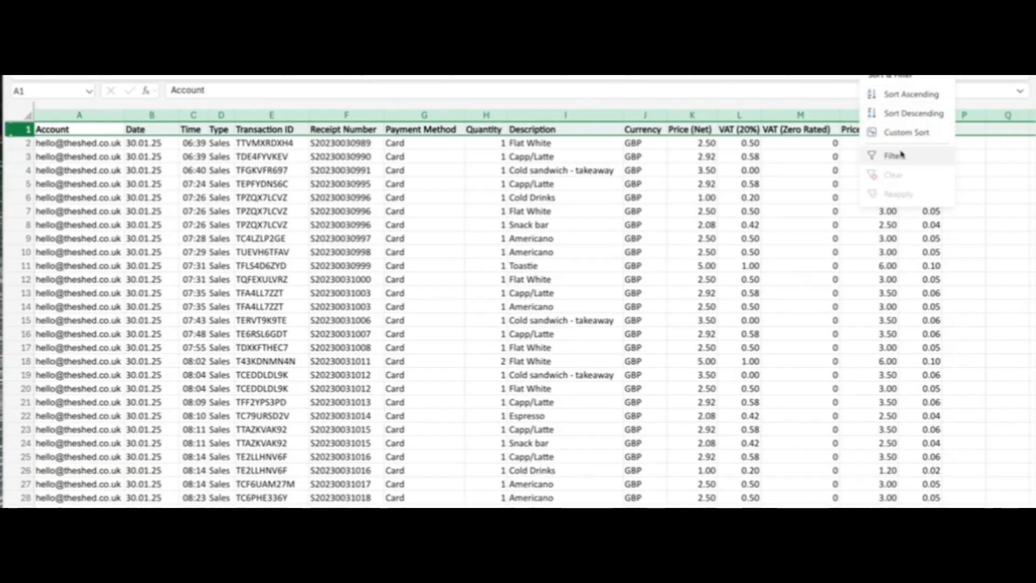
left_click(898, 155)
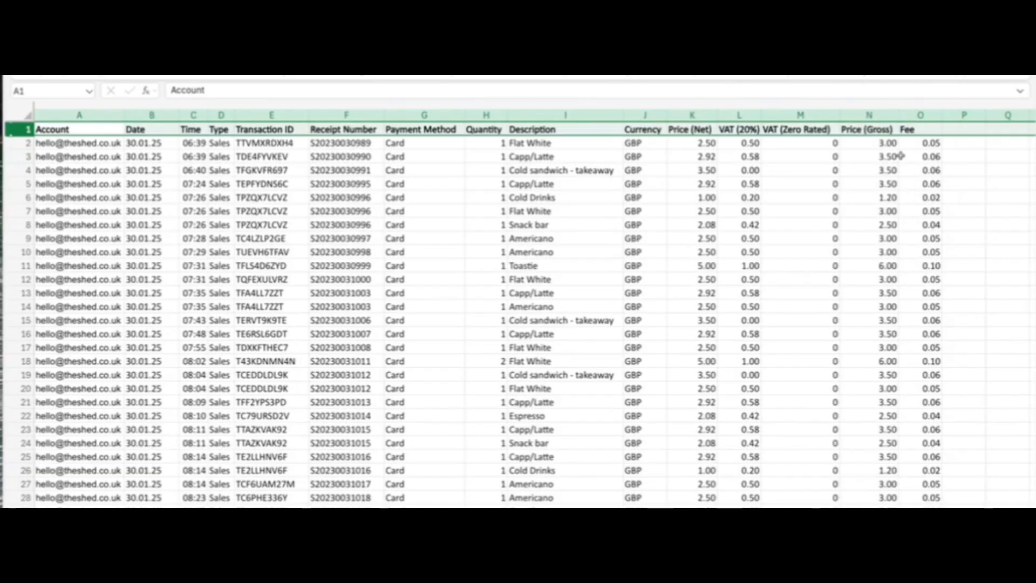
left_click(85, 127)
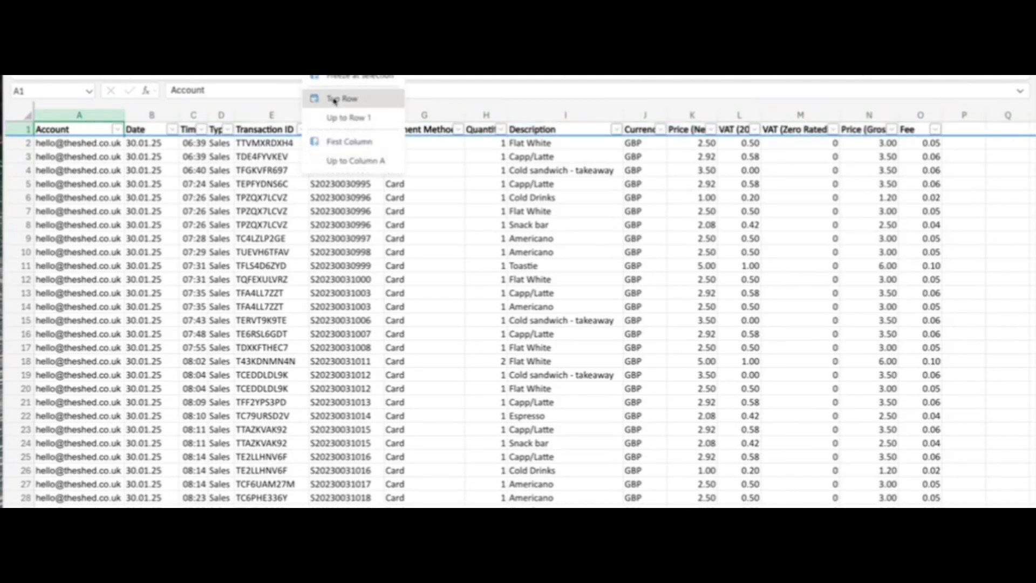
left_click(342, 99)
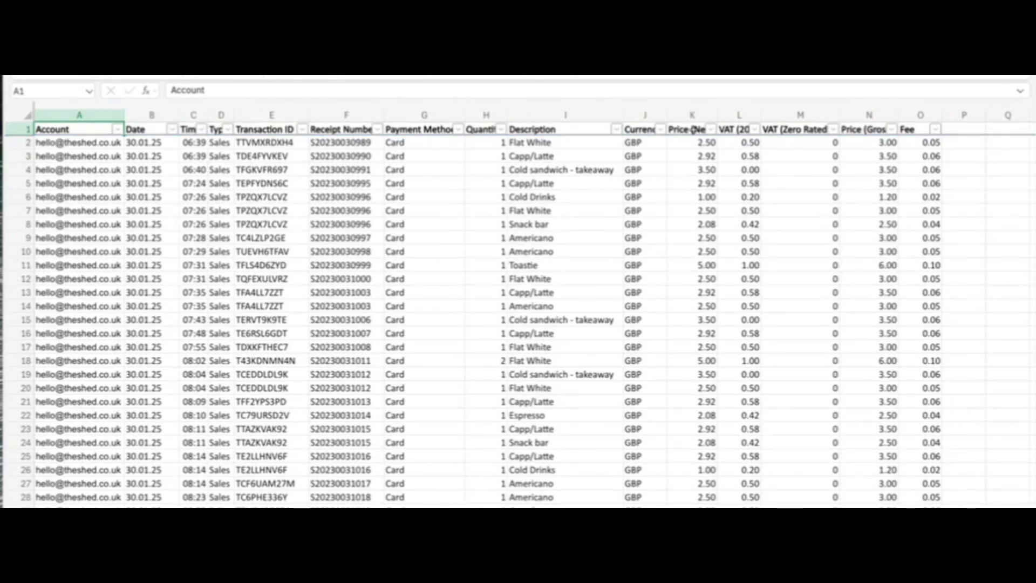
- Review the Price (Net), VAT (20%), VAT (Zero Rated), Price (Gross) and Fee column headers
left_click(693, 129)
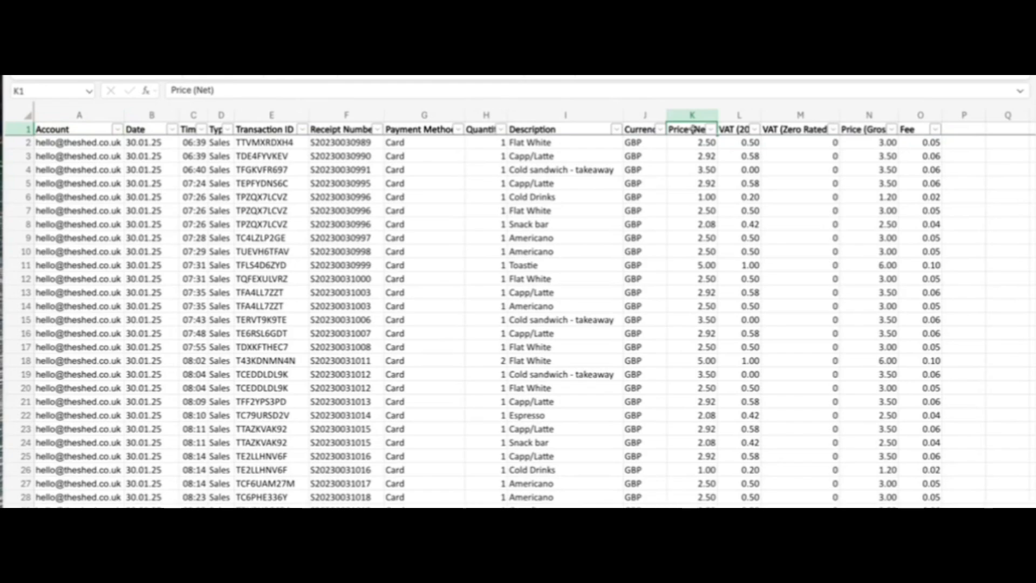
left_click(739, 130)
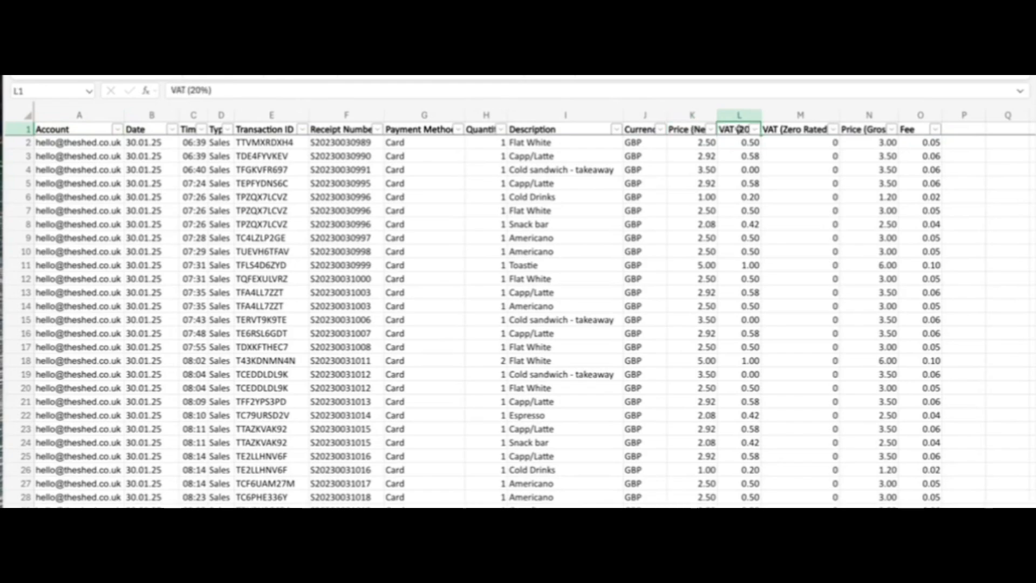
left_click(804, 130)
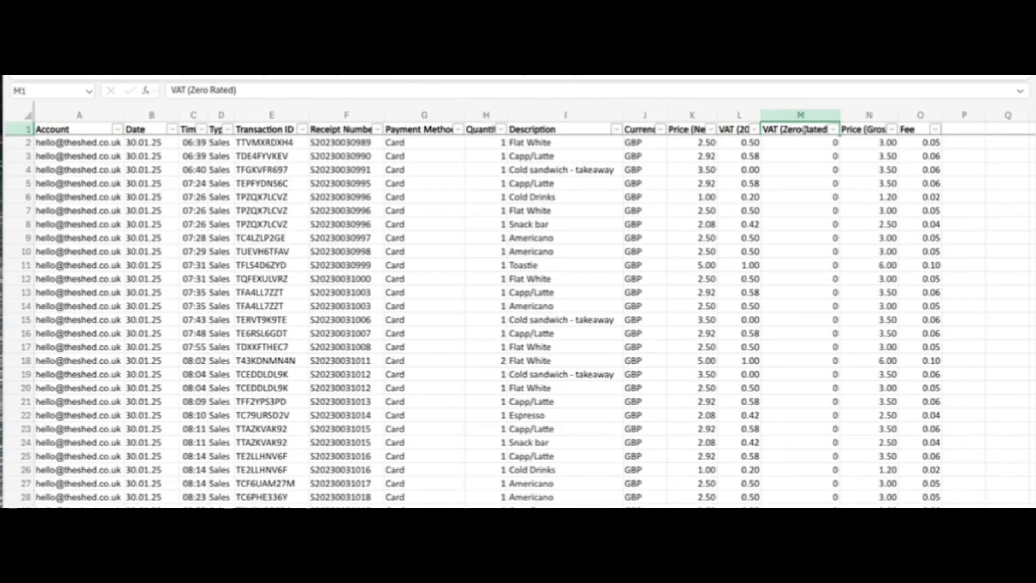
left_click(850, 130)
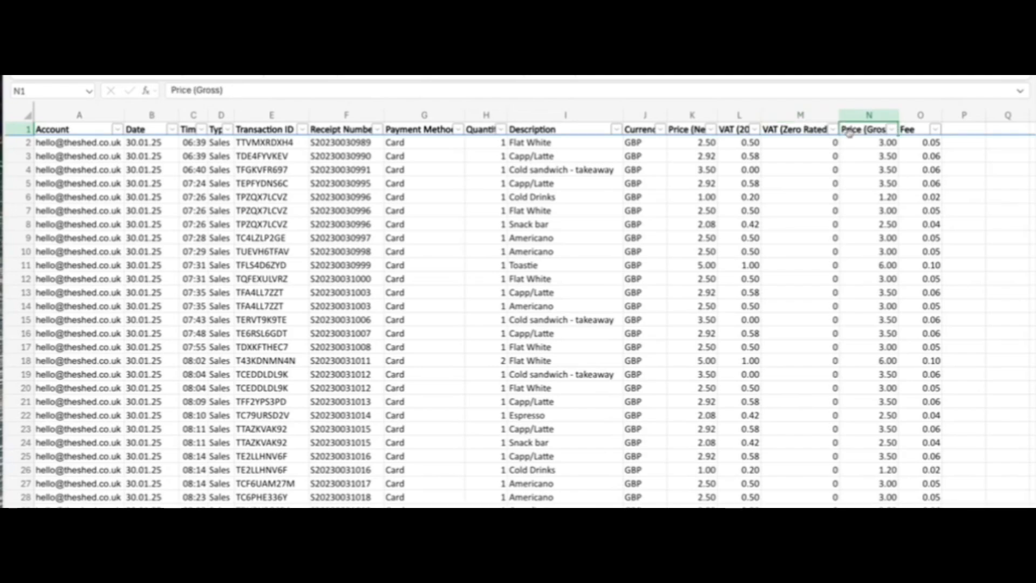
left_click(916, 129)
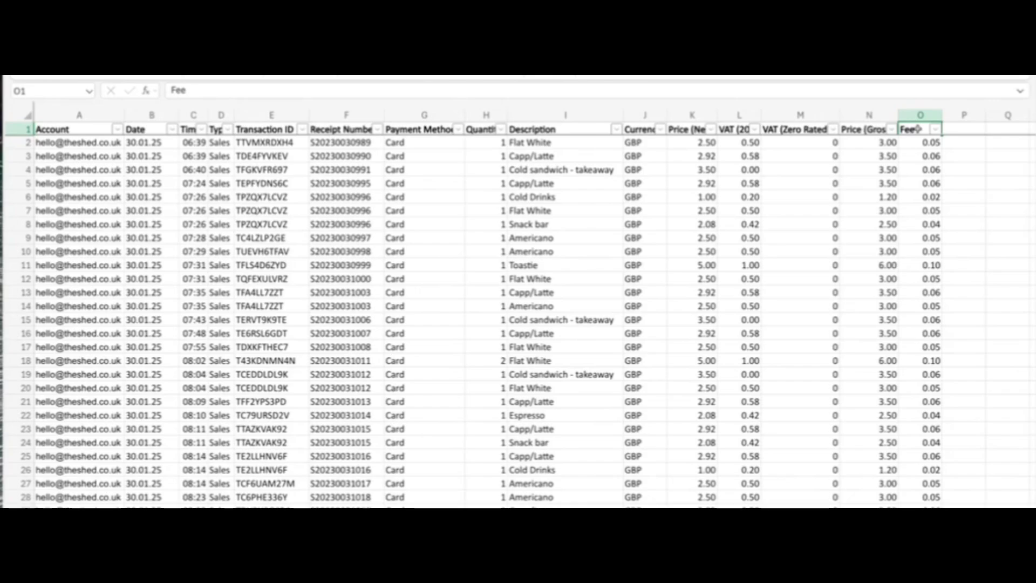
- Sum the Price (Net) column in K578 with =SUM(K2:K577) and fill the formula across to the Fee column
scroll(671, 216, "down", 15)
scroll(671, 217, "down", 20)
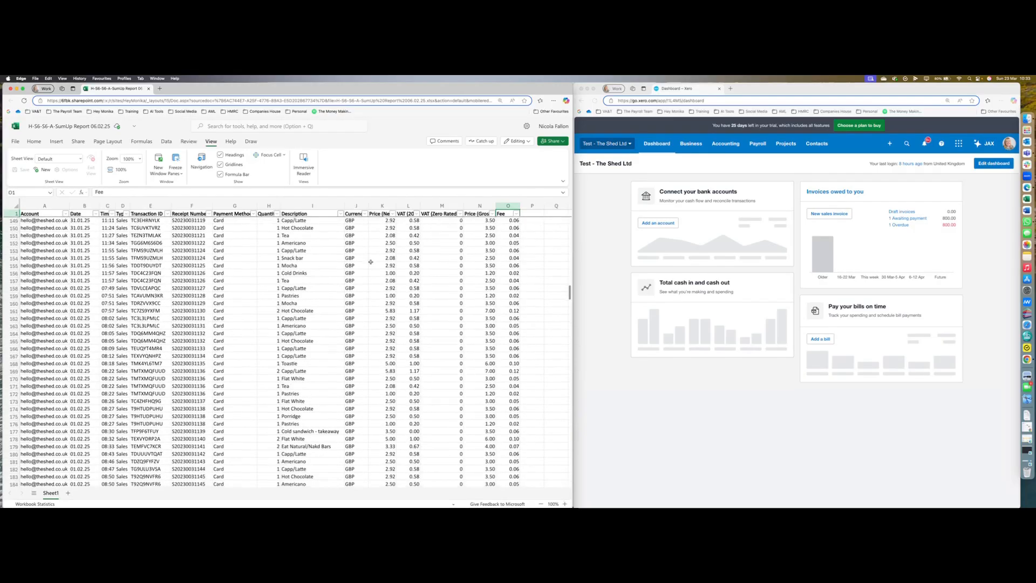
left_click(389, 284)
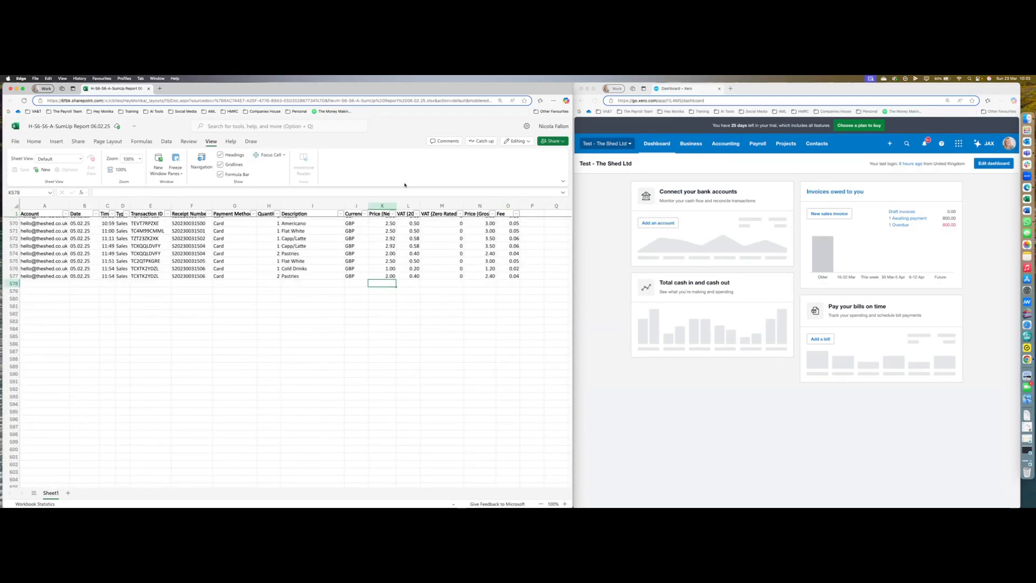
left_click(33, 141)
key("alt+equal")
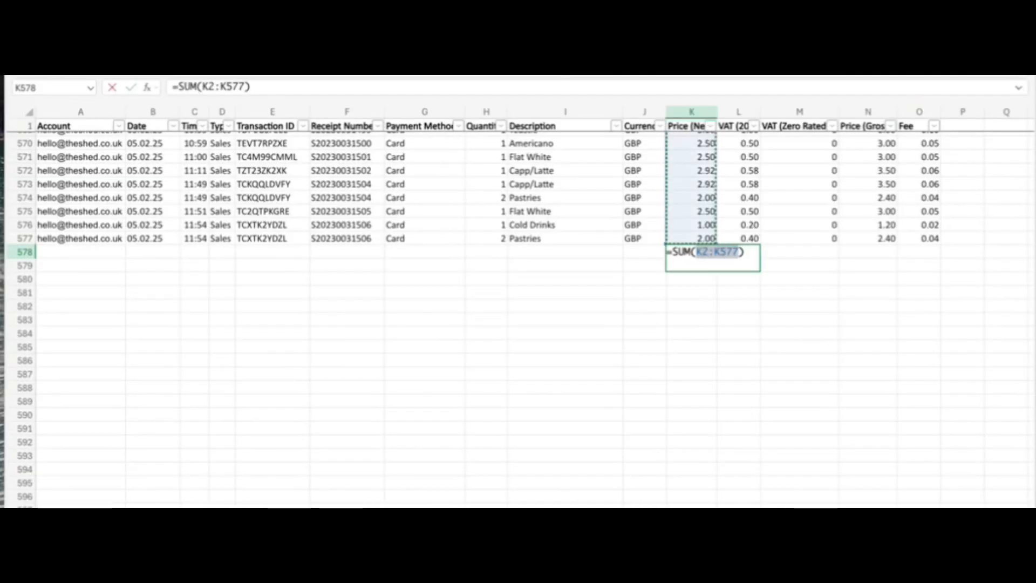
key("Return")
left_click(691, 253)
left_click_drag(717, 258, 919, 254)
left_click(686, 254)
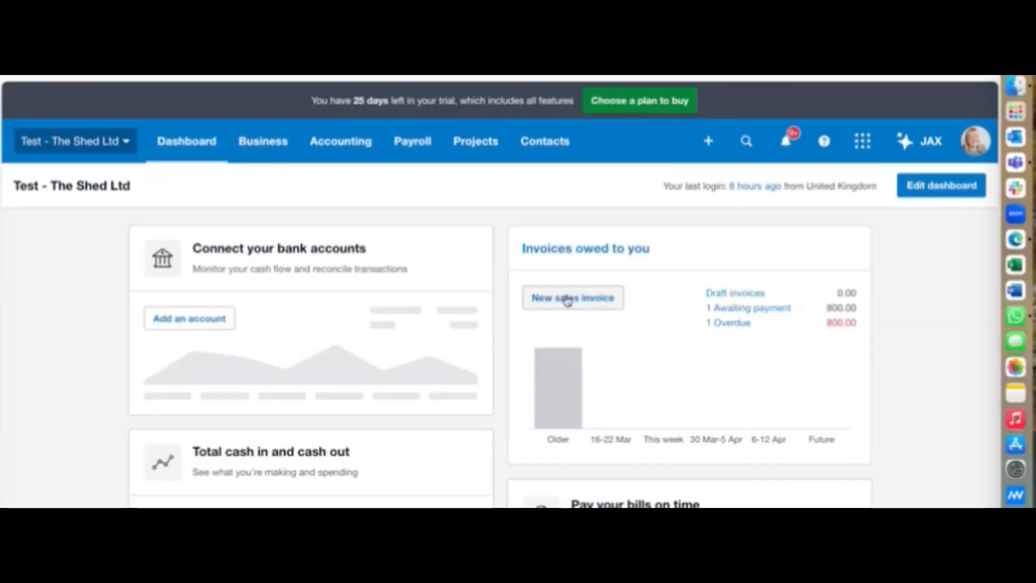
- Switch to Xero and start a new sales invoice for a new contact named Sumup
left_click(567, 299)
type("Sumup")
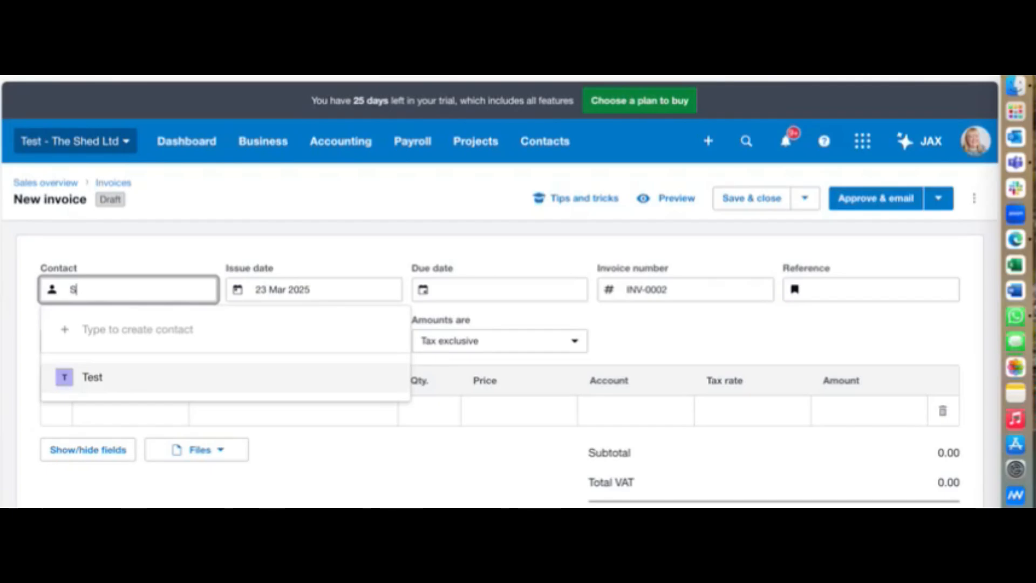
left_click(135, 329)
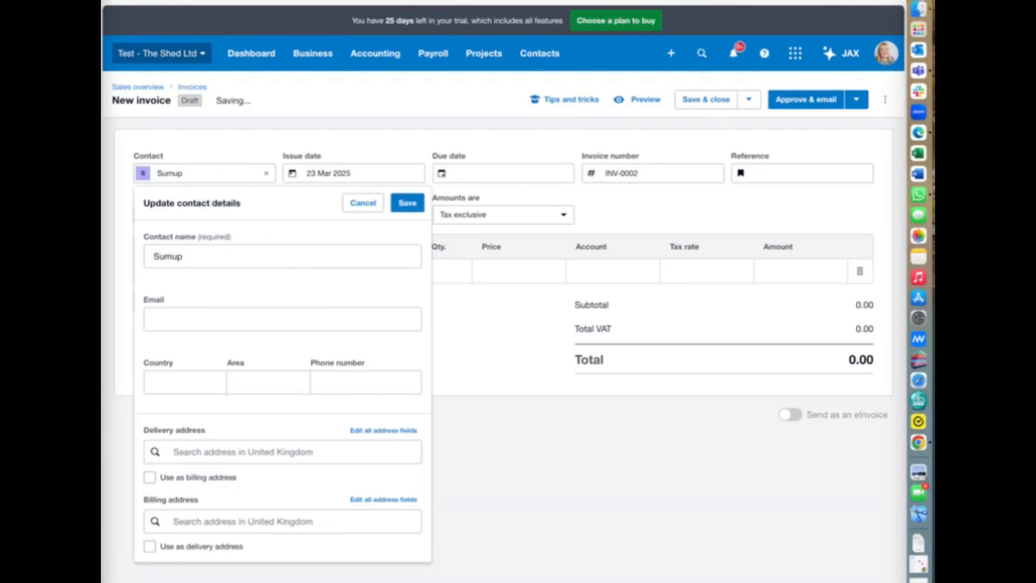
- Set both the issue date and the due date of the invoice to 6 Feb 2025
left_click(370, 172)
left_click(369, 173)
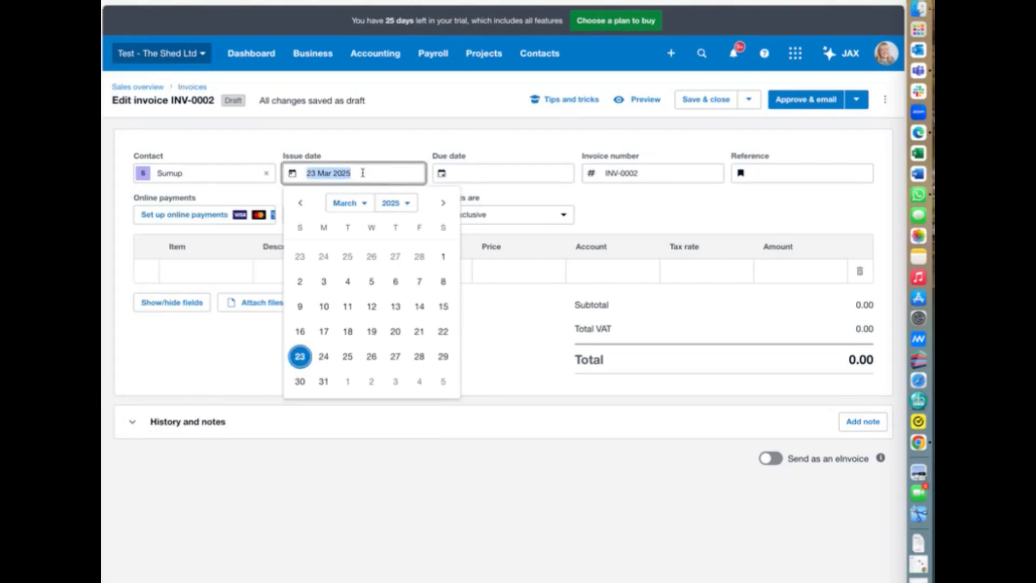
left_click(302, 205)
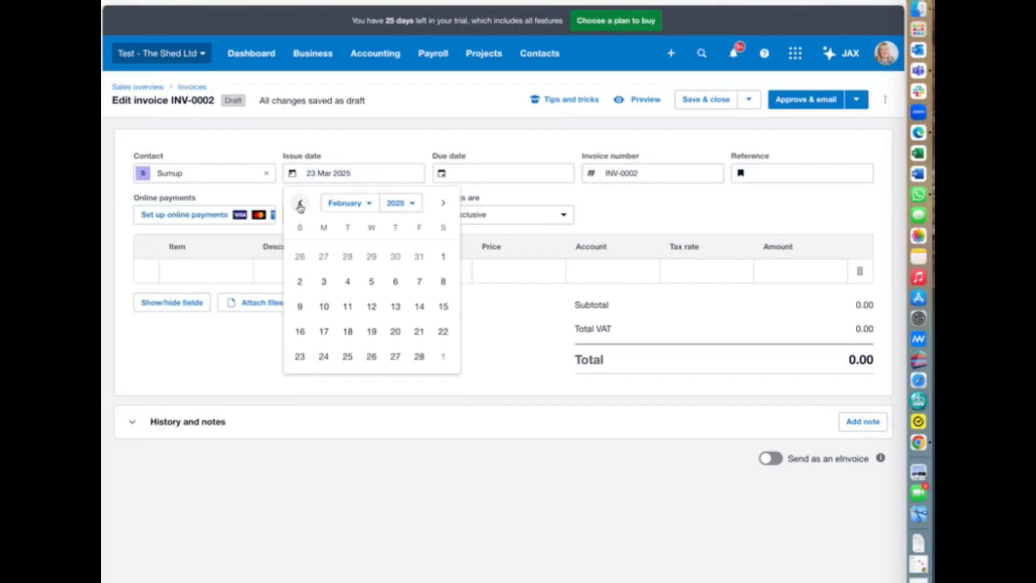
left_click(396, 281)
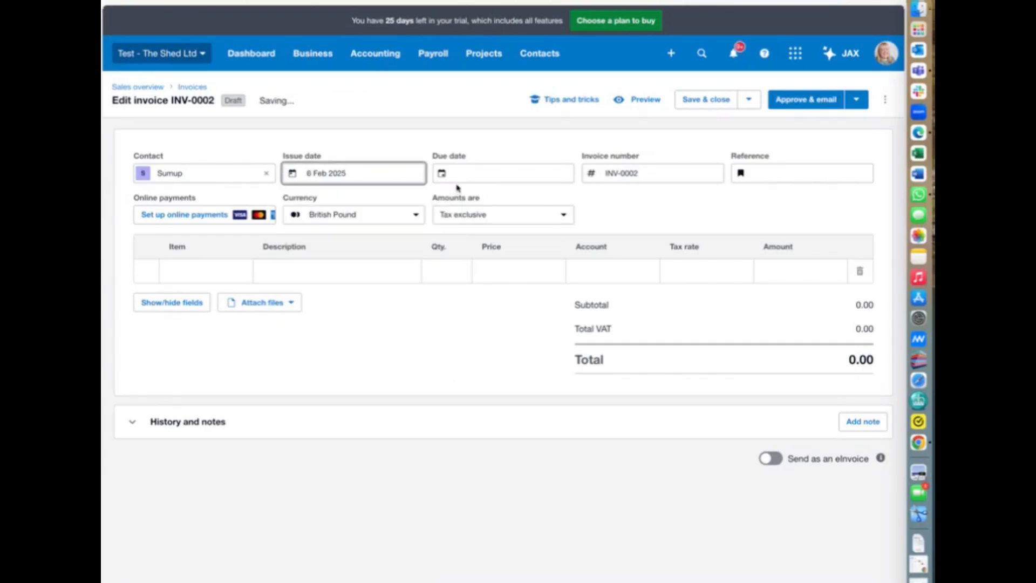
left_click(471, 171)
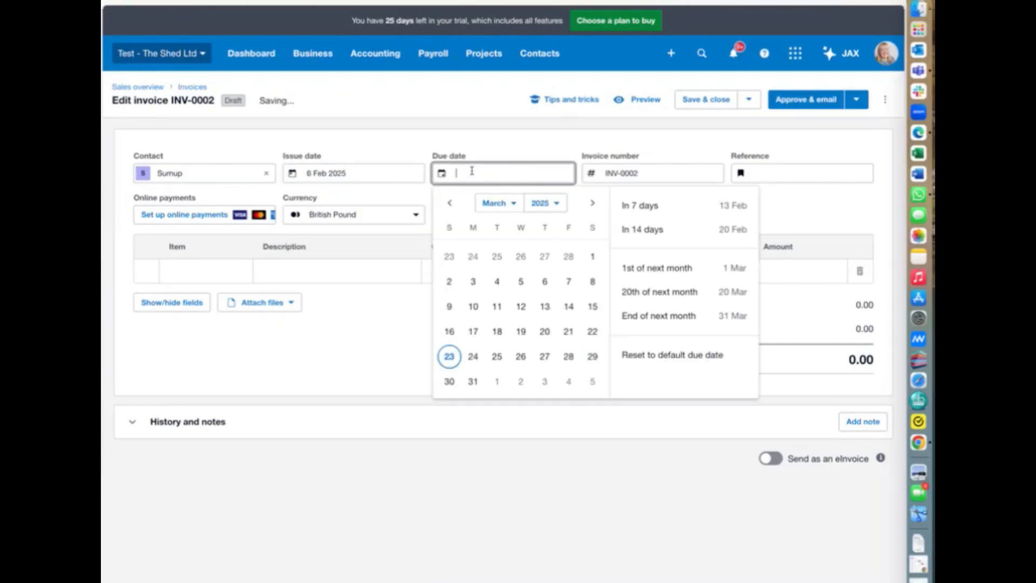
type("0")
key("Tab")
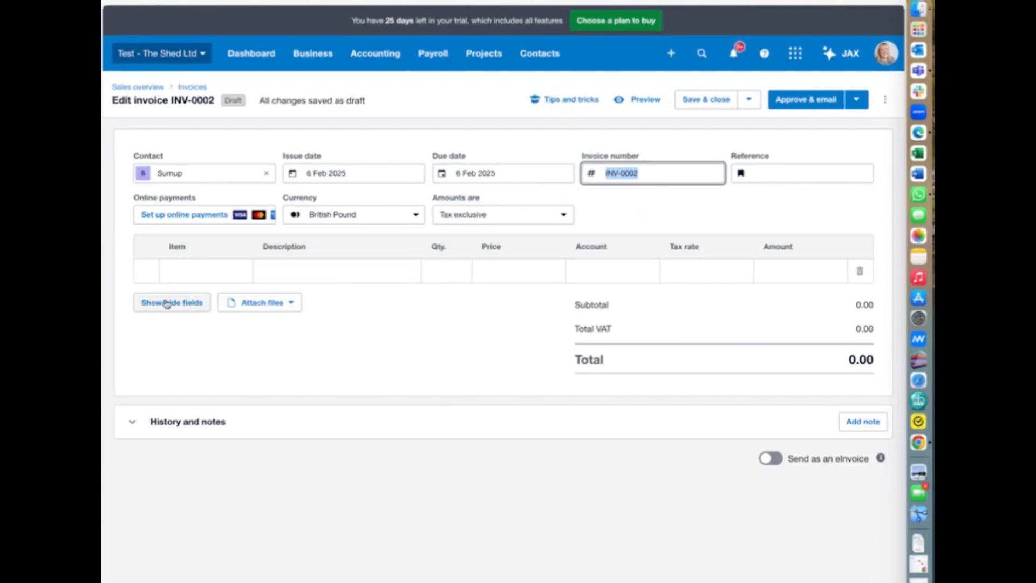
- Enter "Food and Drink" as the description of the first invoice line, keeping the default quantity
left_click(340, 266)
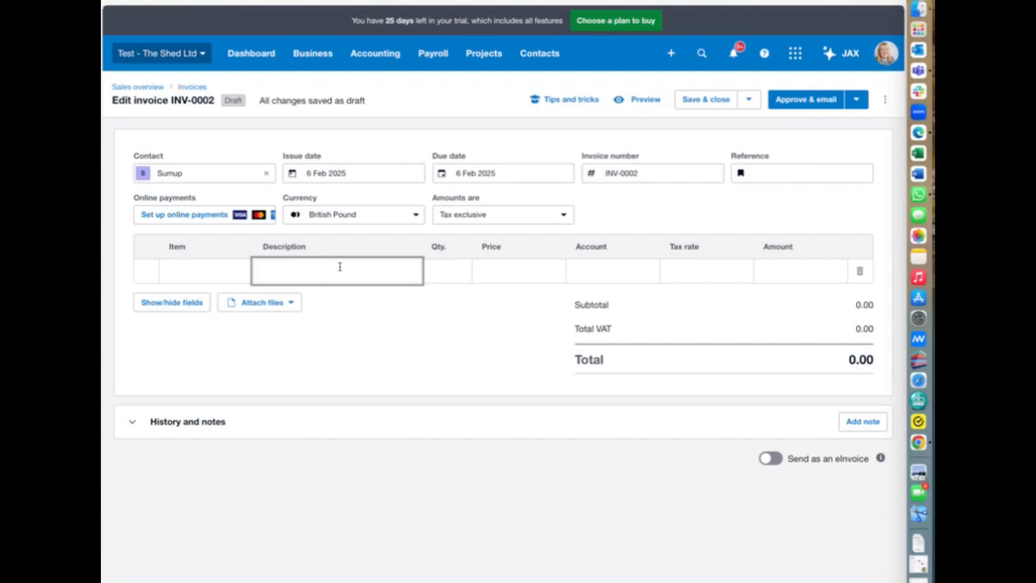
type("Food")
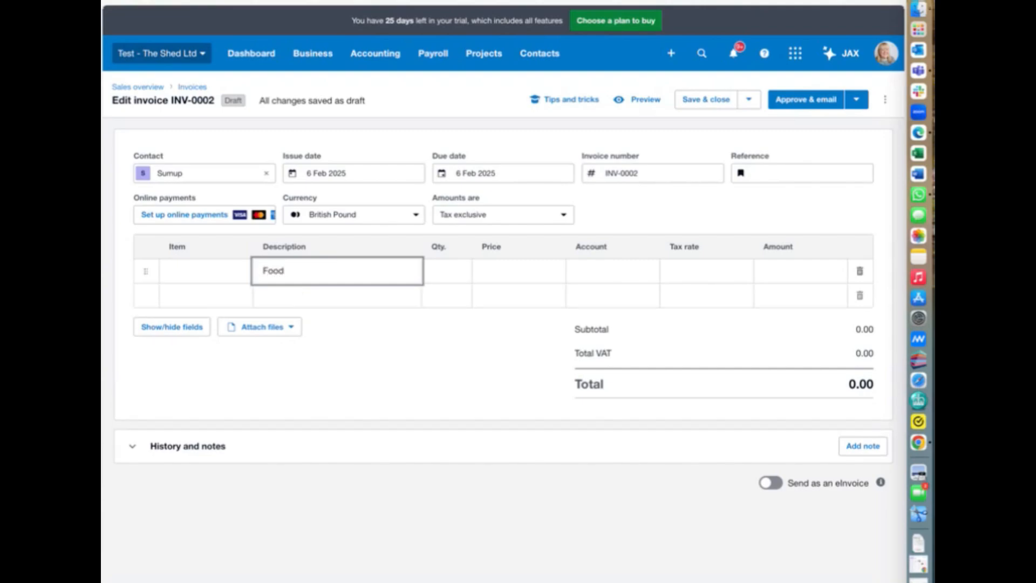
type(" and Drink")
key("Tab")
key("Tab")
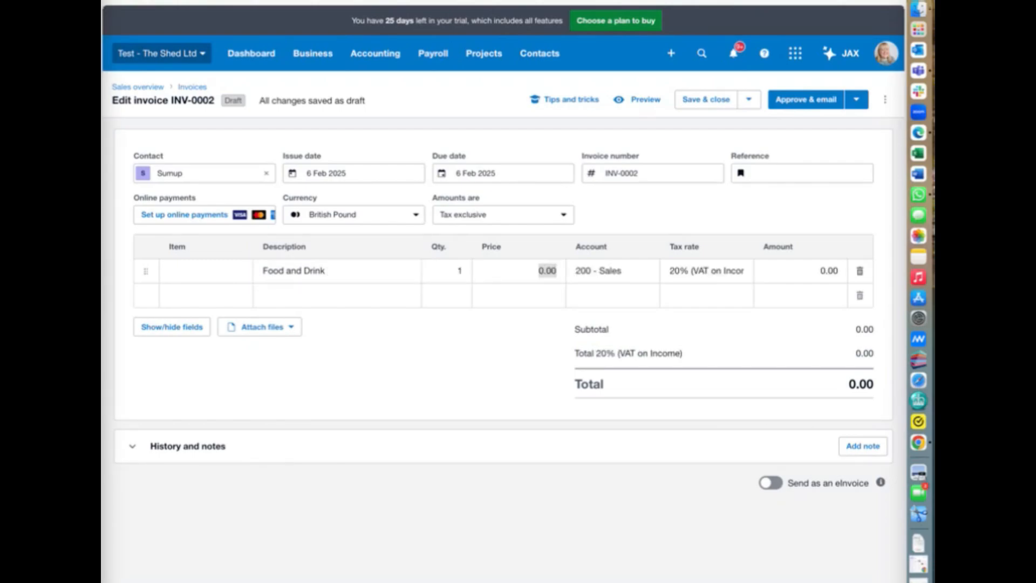
- Add a second invoice line with the description "Food and Drink (zero rated)"
left_click(326, 296)
type("Food ")
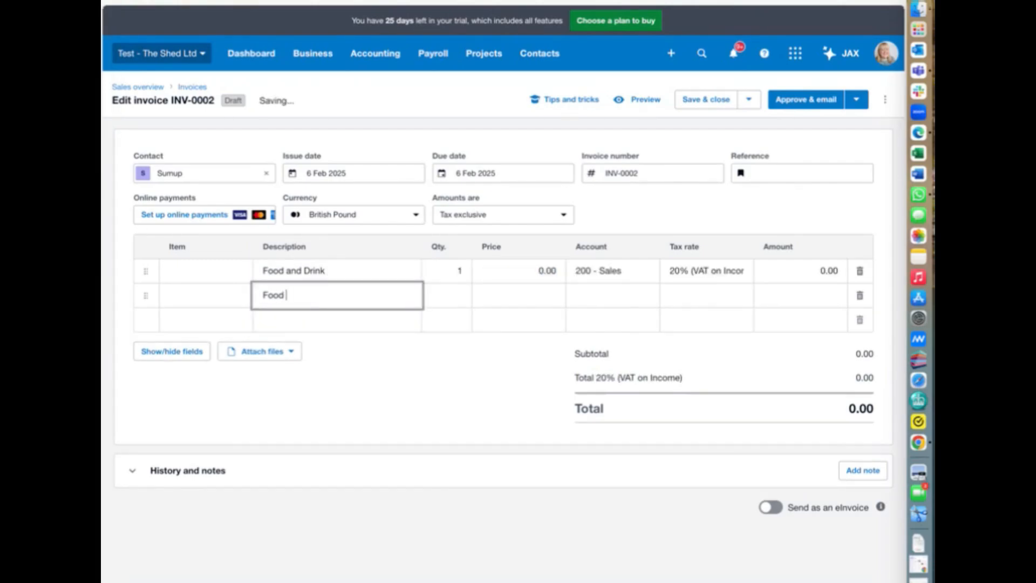
type("and drink")
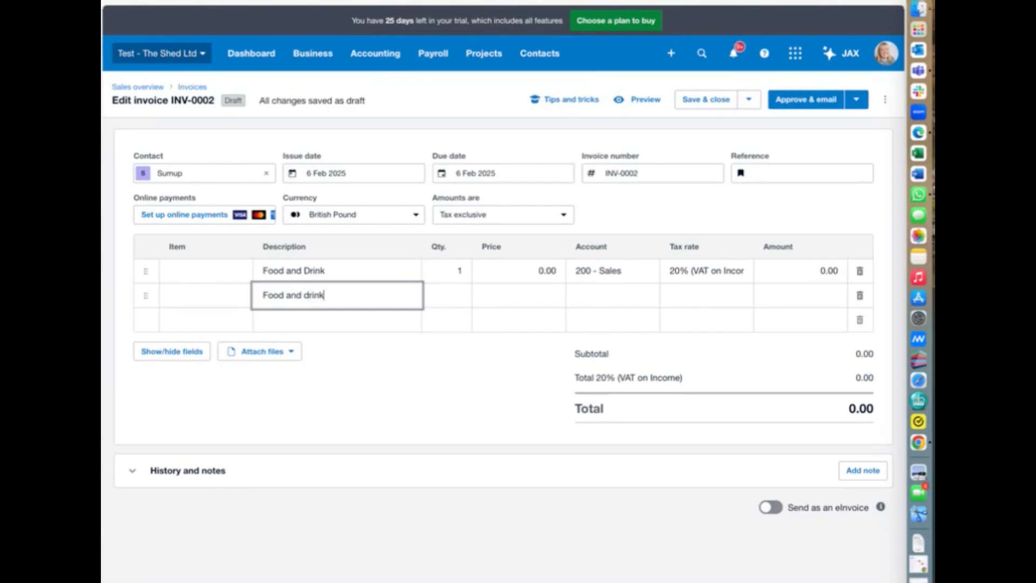
key("BackSpace")
key("BackSpace")
key("BackSpace")
key("BackSpace")
key("BackSpace")
type("Drink (zero rated)")
key("Tab")
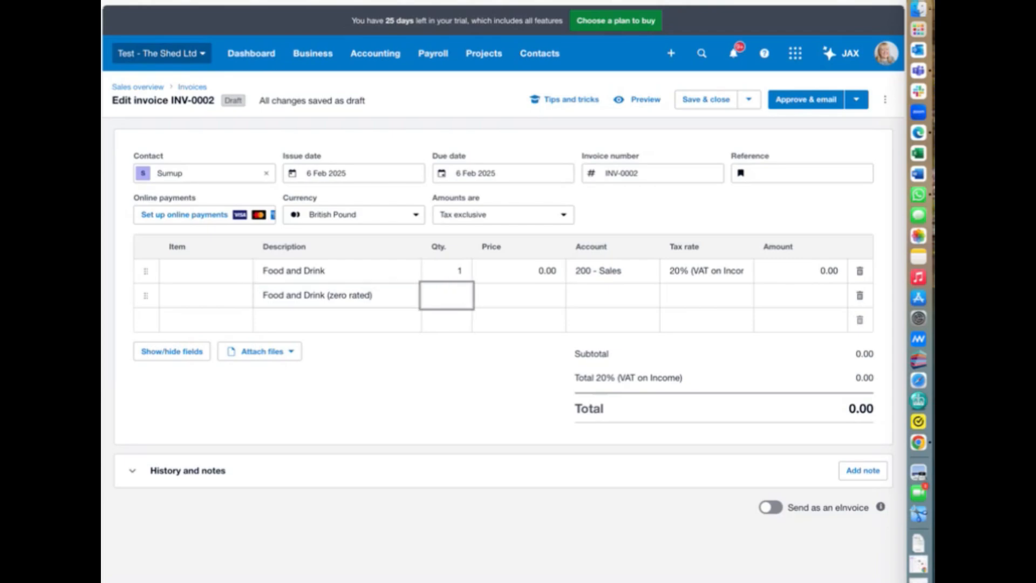
- Give the zero-rated invoice line a quantity of 1, account code 200 and the Zero Rated Income tax rate
type("1")
key("Tab")
key("Tab")
type("200")
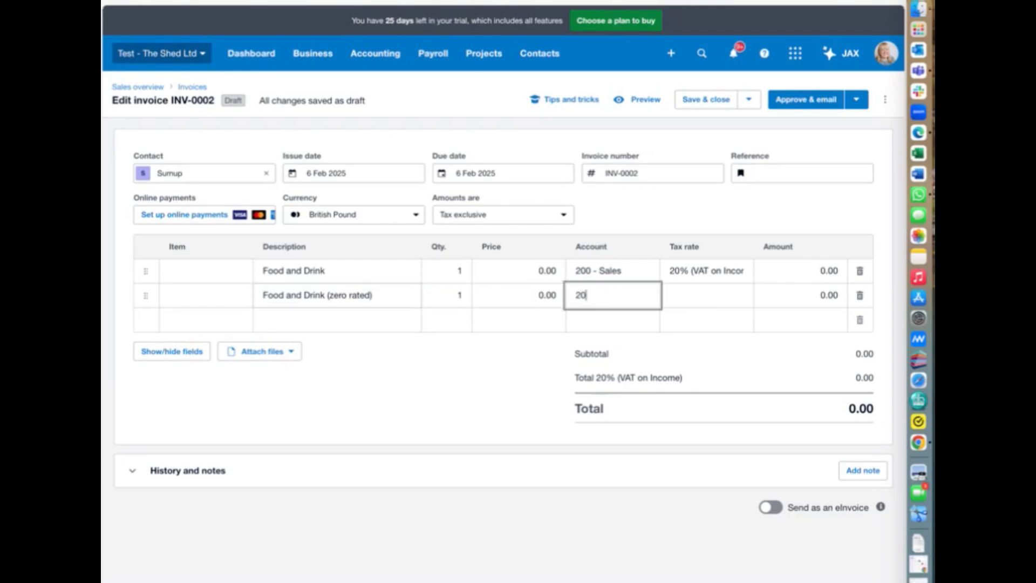
key("Tab")
type("zero")
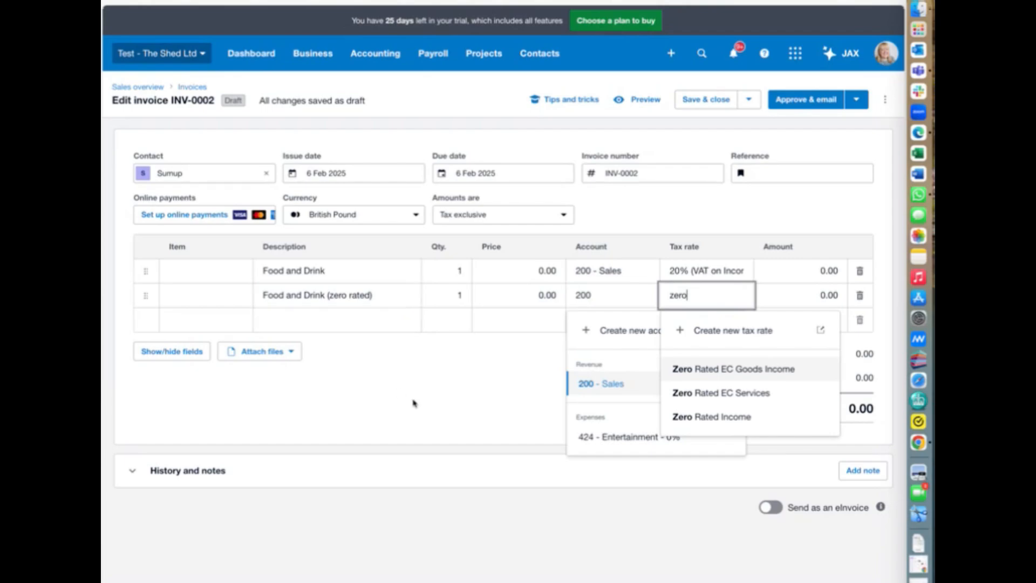
left_click(724, 418)
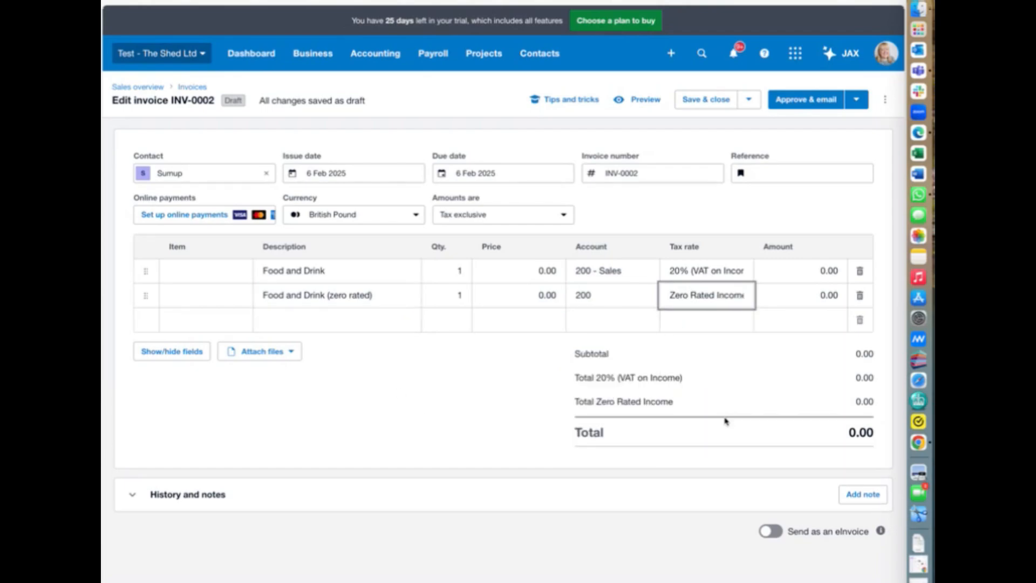
- Assign the 200 - Sales account to the zero-rated line from the list of accounts
left_click(604, 299)
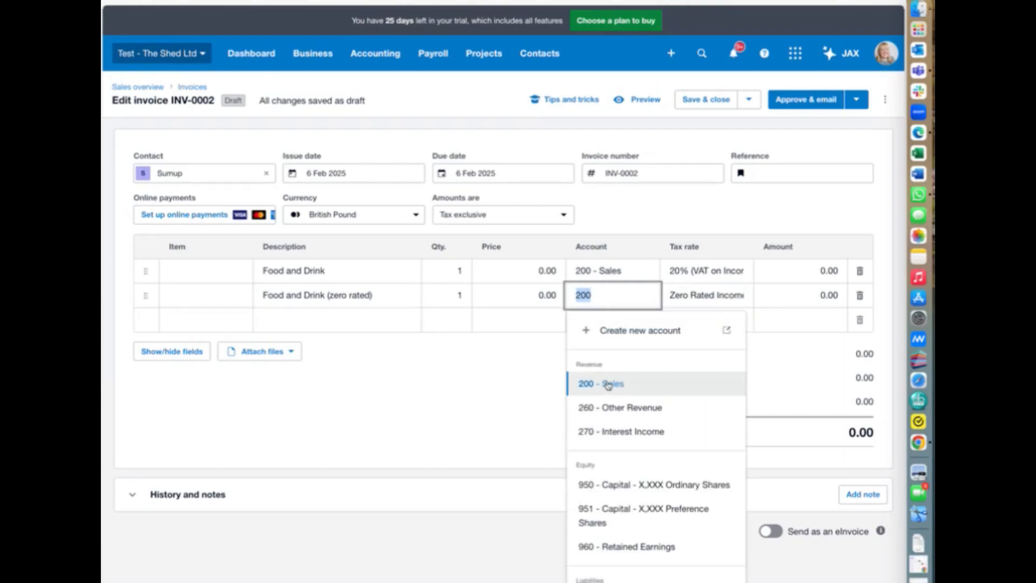
left_click(608, 382)
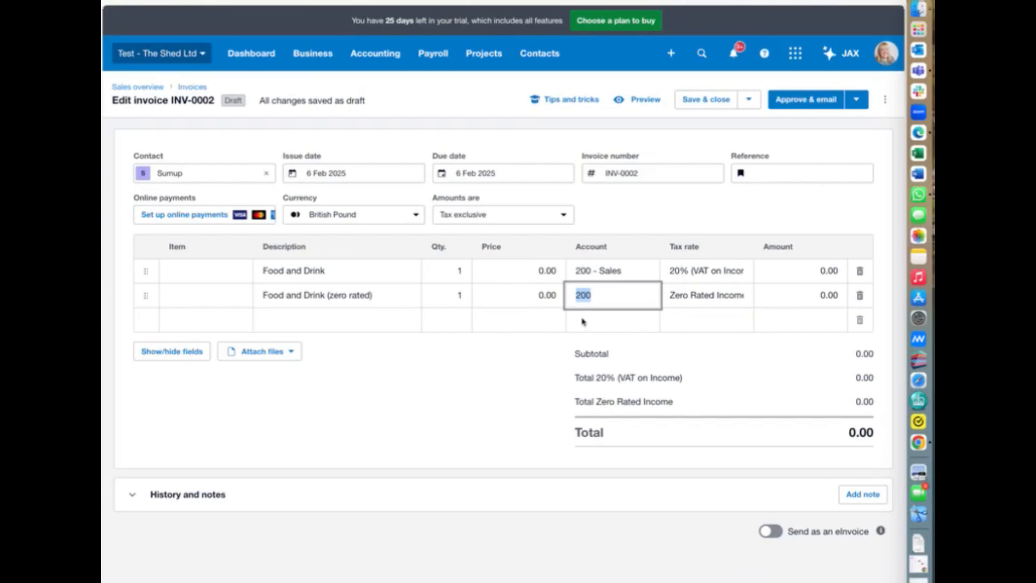
left_click(596, 295)
left_click(605, 380)
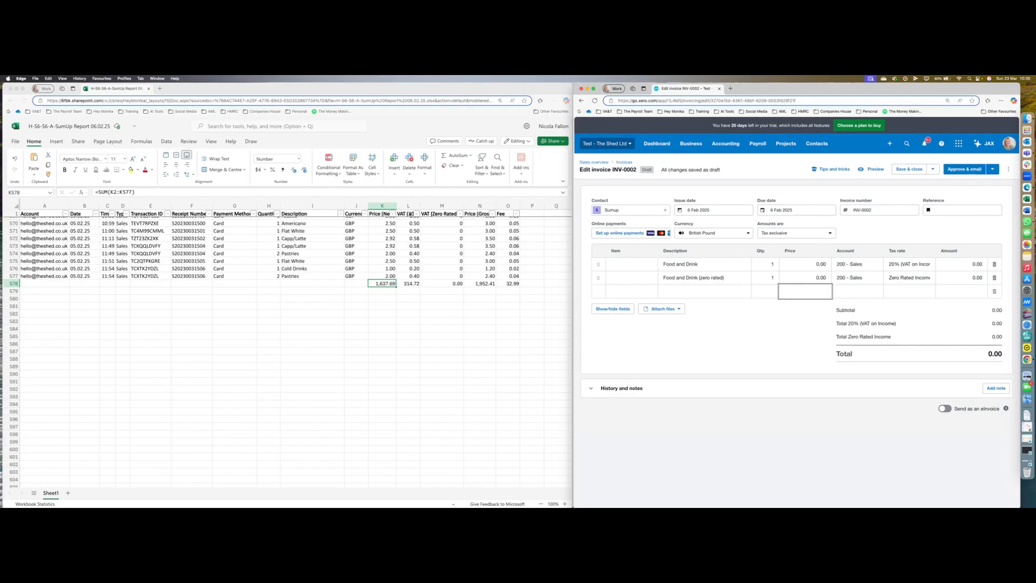
- In the Excel report, filter out the 0.00 entries of the VAT (20%) column and select all remaining net prices to sum them
left_click(417, 214)
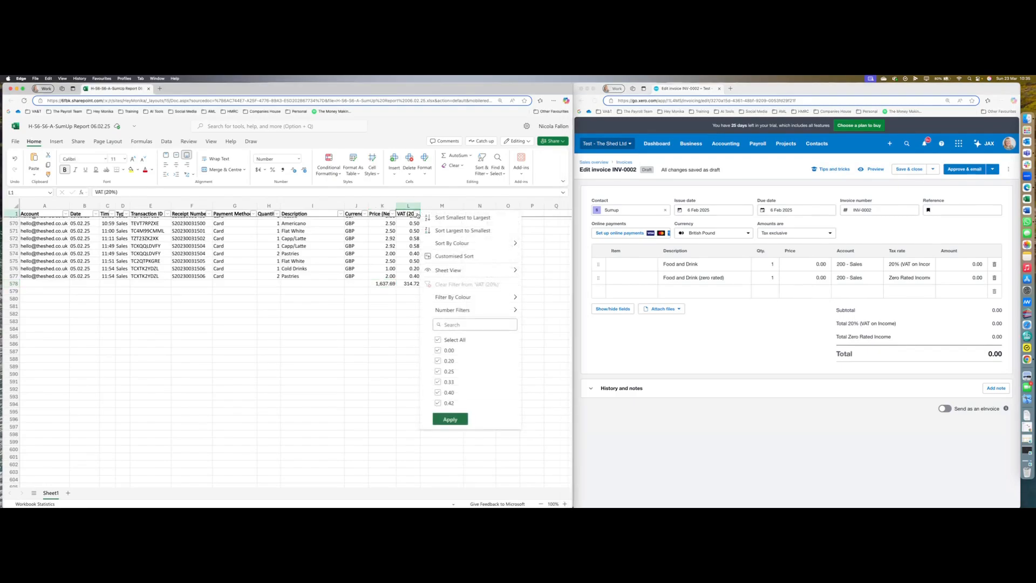
left_click(438, 351)
left_click(450, 419)
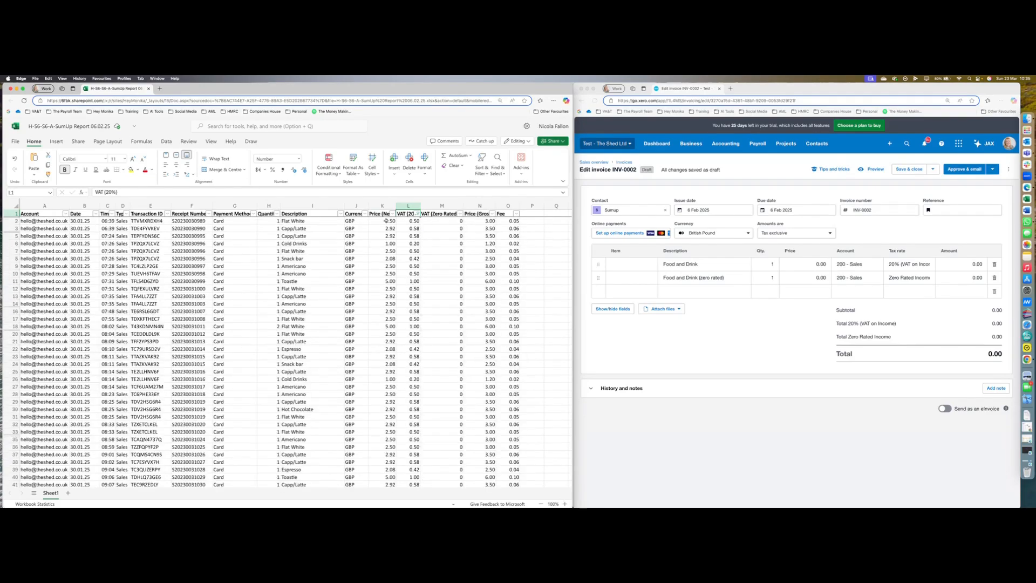
left_click_drag(386, 221, 387, 368)
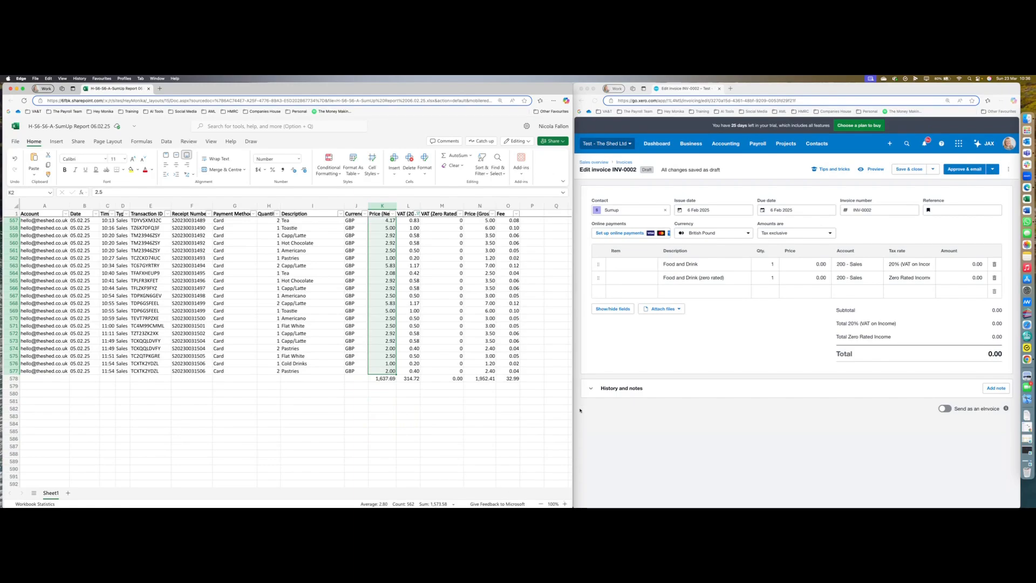
- Back in the Xero invoice, set the price of the Food and Drink line to 1573.58
left_click(820, 264)
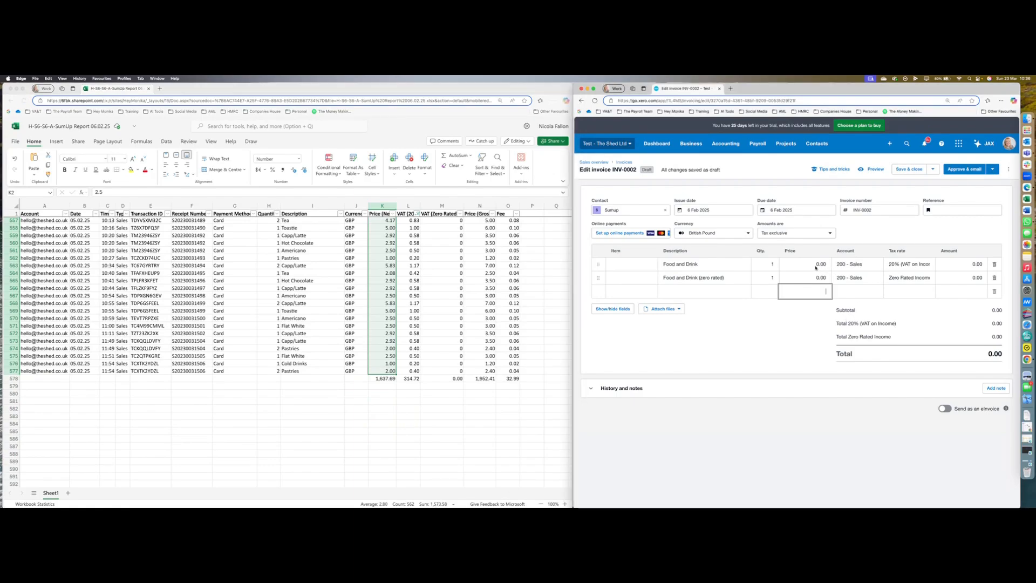
left_click(820, 264)
type("1573.58")
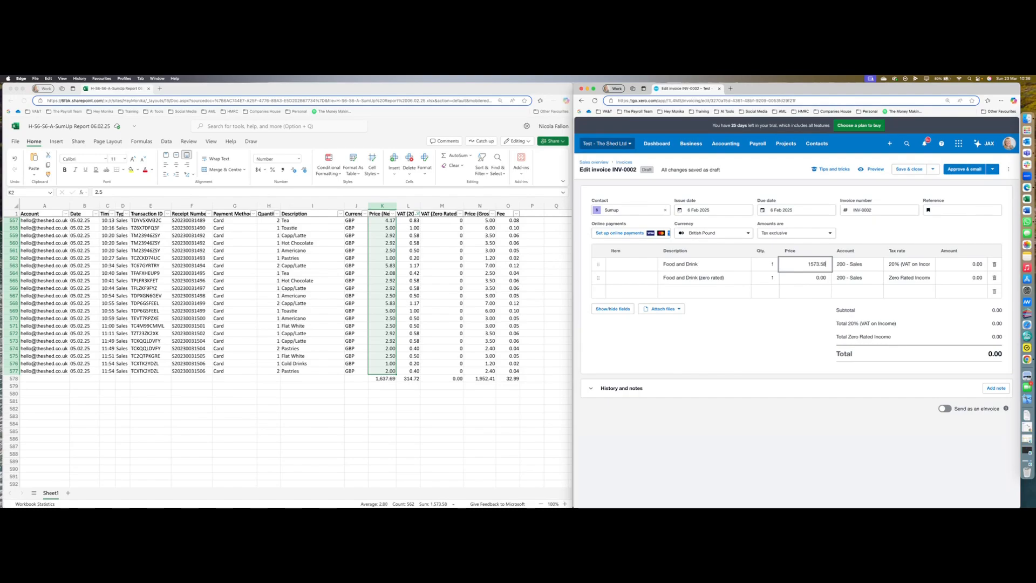
key("Tab")
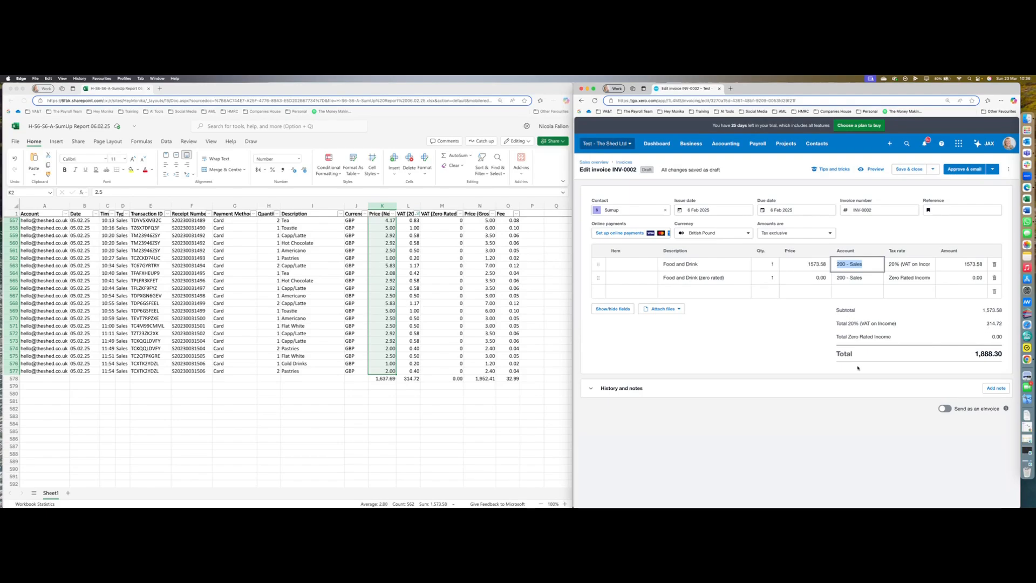
- In the Excel report, check the VAT (20%) total against the invoice and clear the filter from the VAT (20%) column
left_click(411, 381)
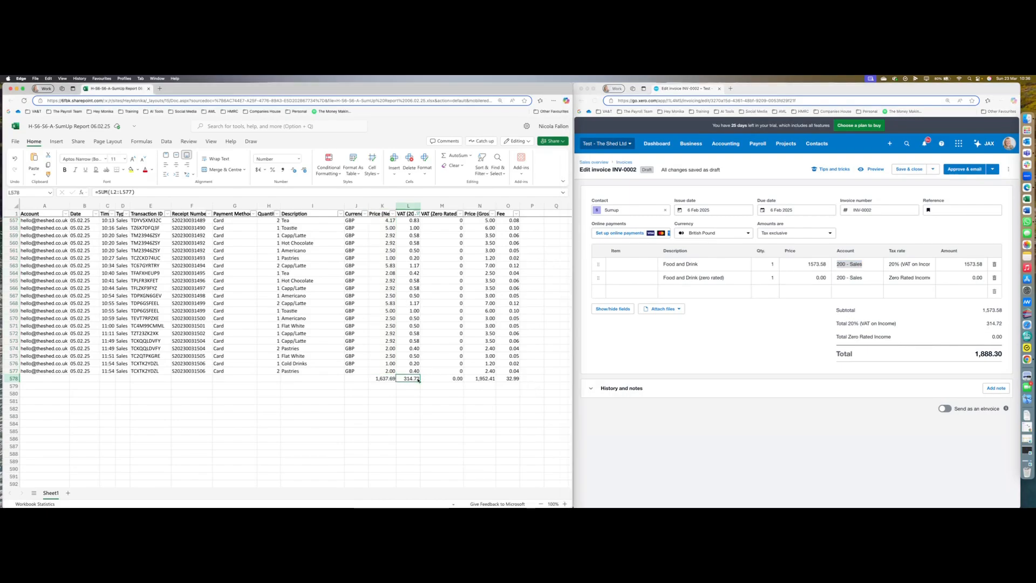
left_click(409, 215)
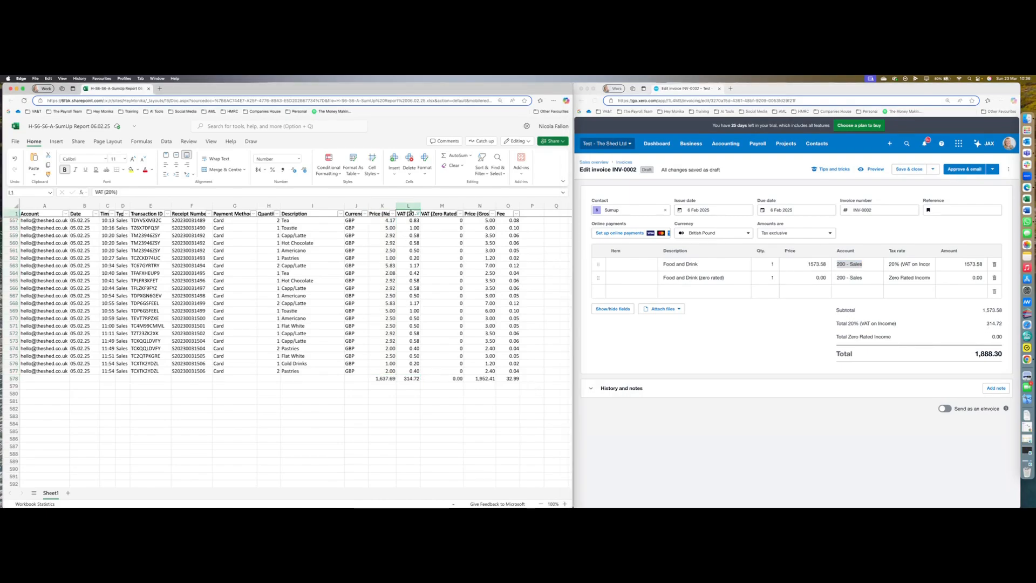
left_click(417, 213)
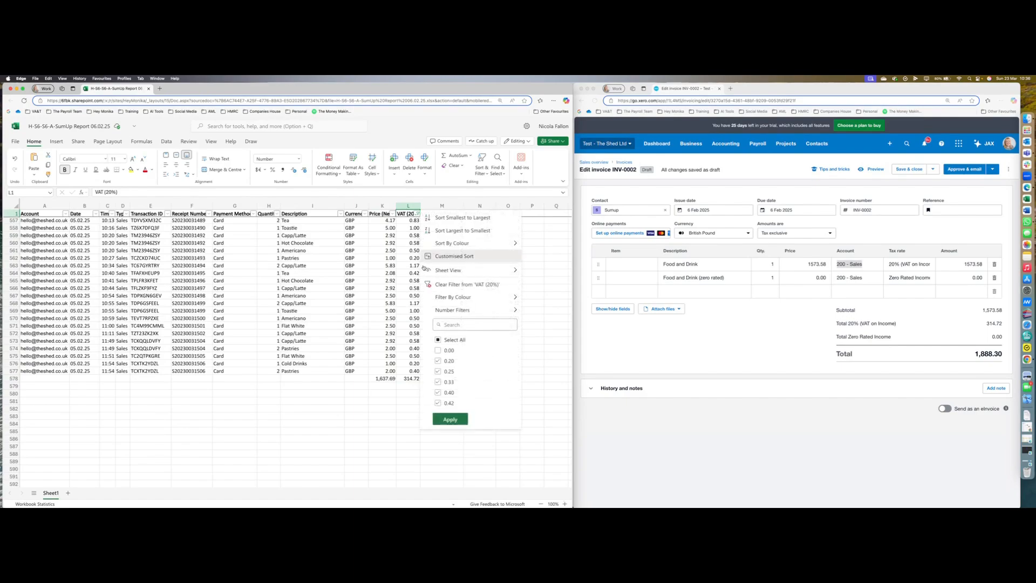
left_click(456, 284)
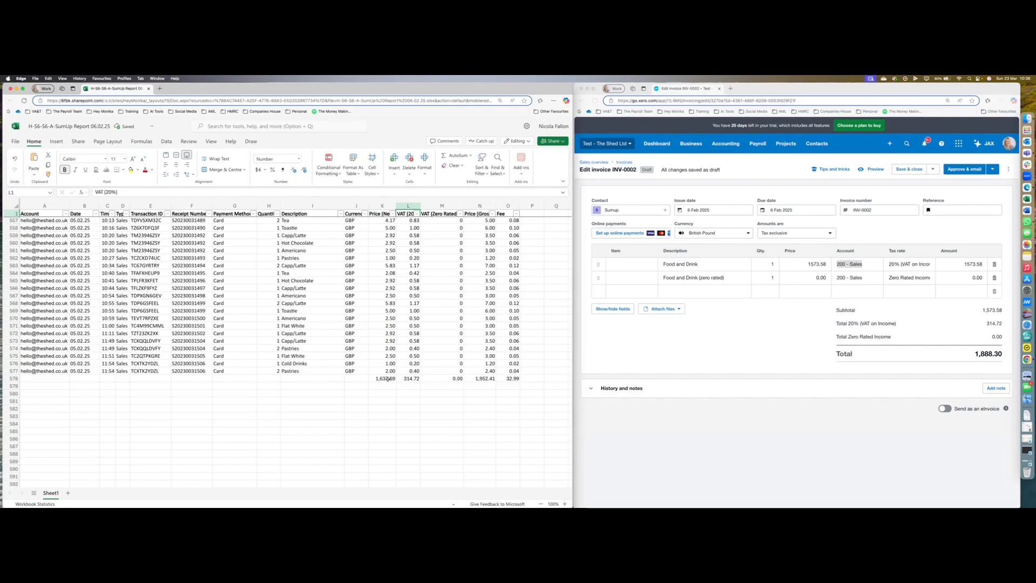
left_click(384, 379)
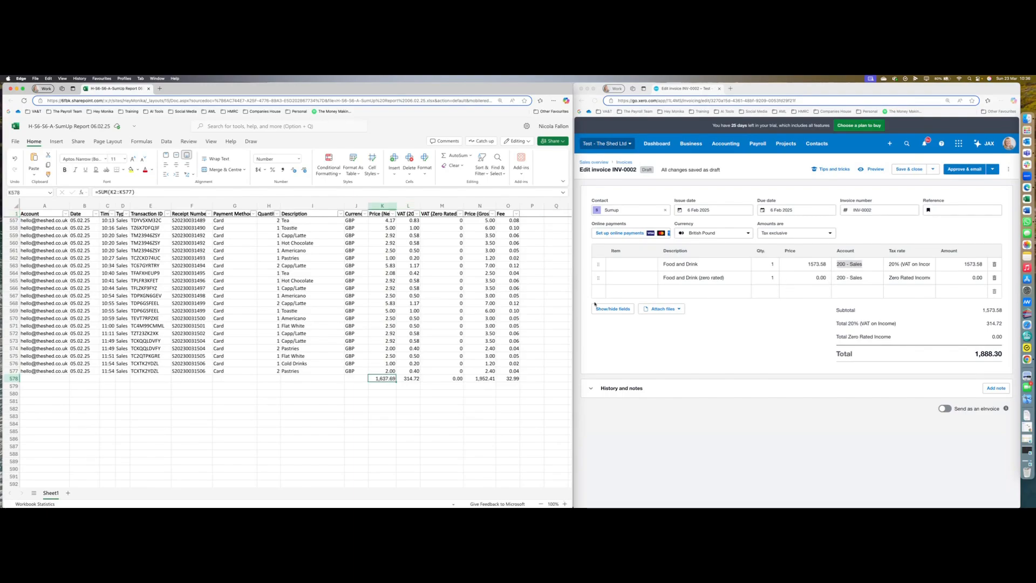
- Filter the VAT (20%) column to show only 0.00 entries and select their net prices to sum them
left_click(459, 215)
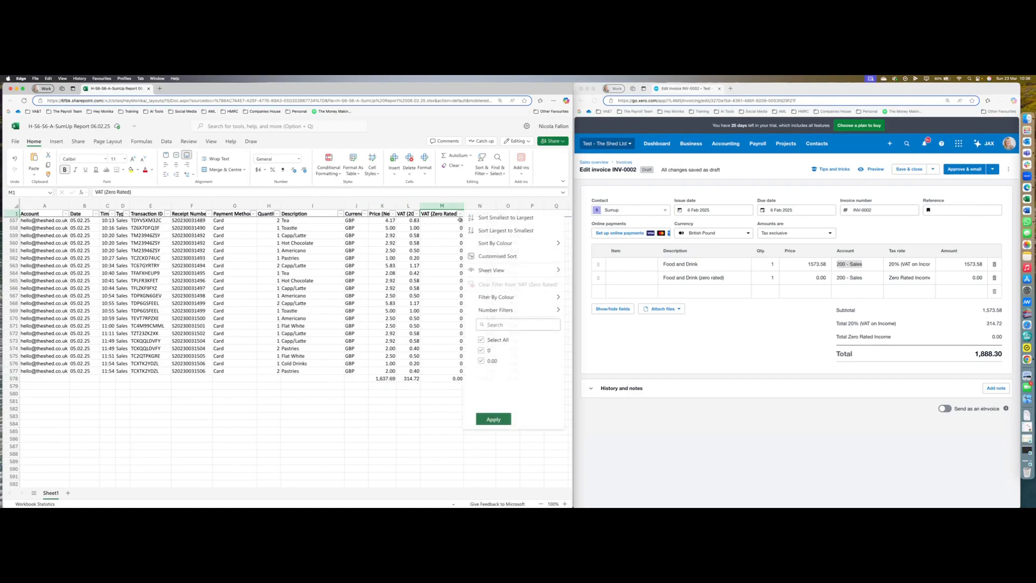
left_click(406, 214)
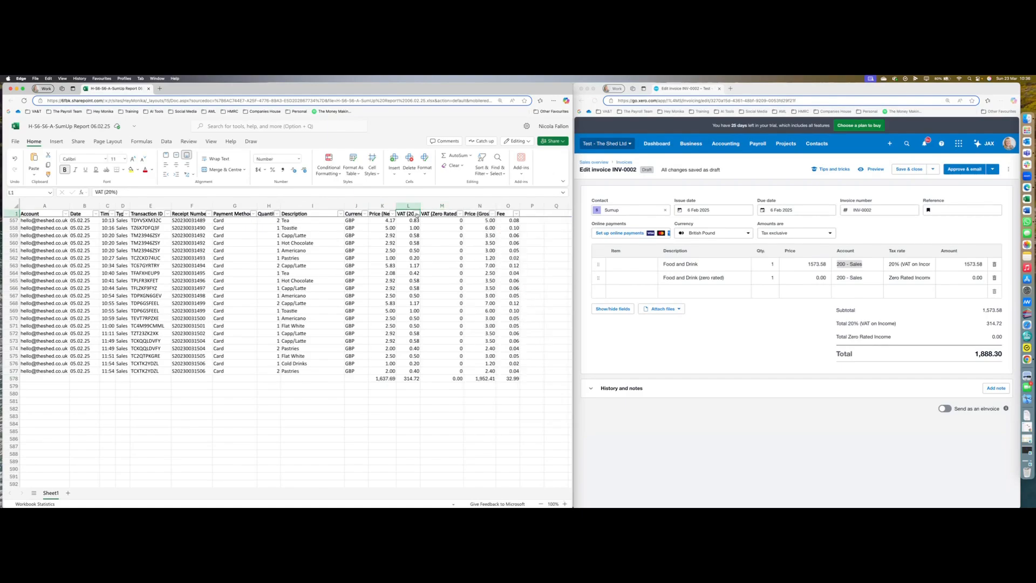
left_click(417, 213)
left_click(438, 351)
left_click(450, 419)
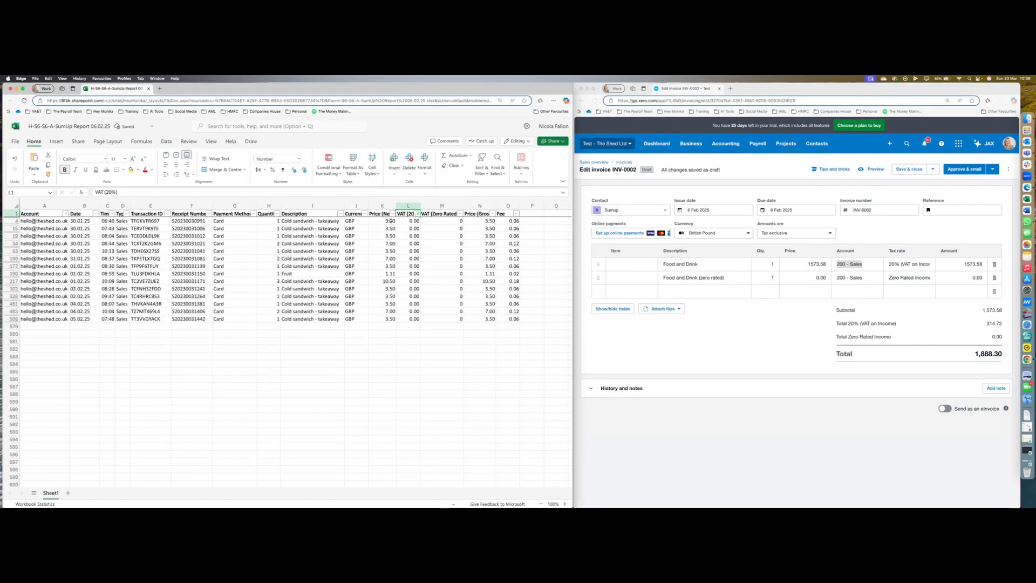
left_click_drag(381, 220, 381, 317)
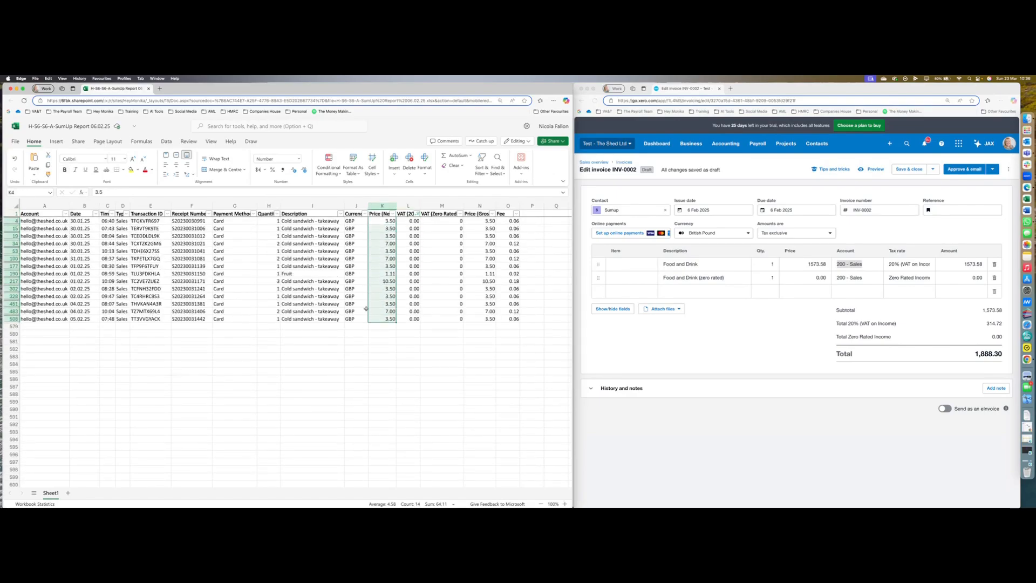
- In the Xero invoice, set the price of the Food and Drink (zero rated) line to 64.11
left_click(817, 279)
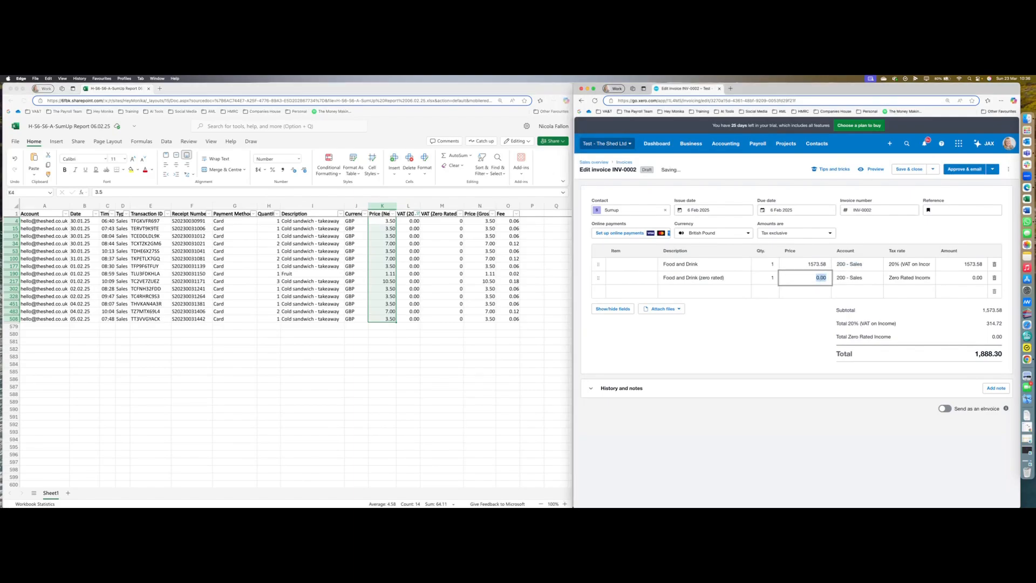
type("64.11")
left_click(792, 322)
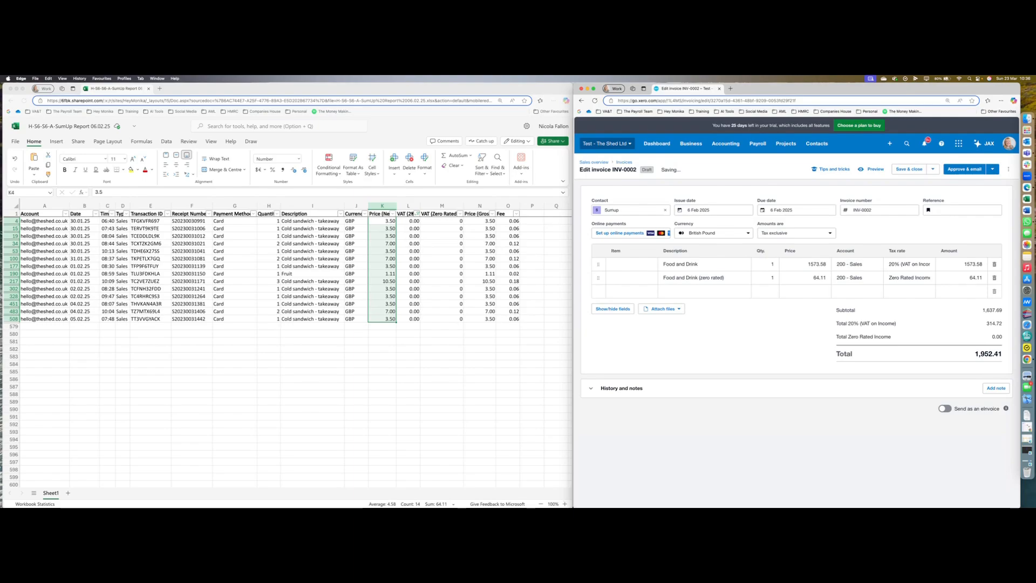
- Clear the VAT (20%) filter in the Excel report and select the gross price total to compare it with the invoice total
left_click(417, 214)
left_click(447, 280)
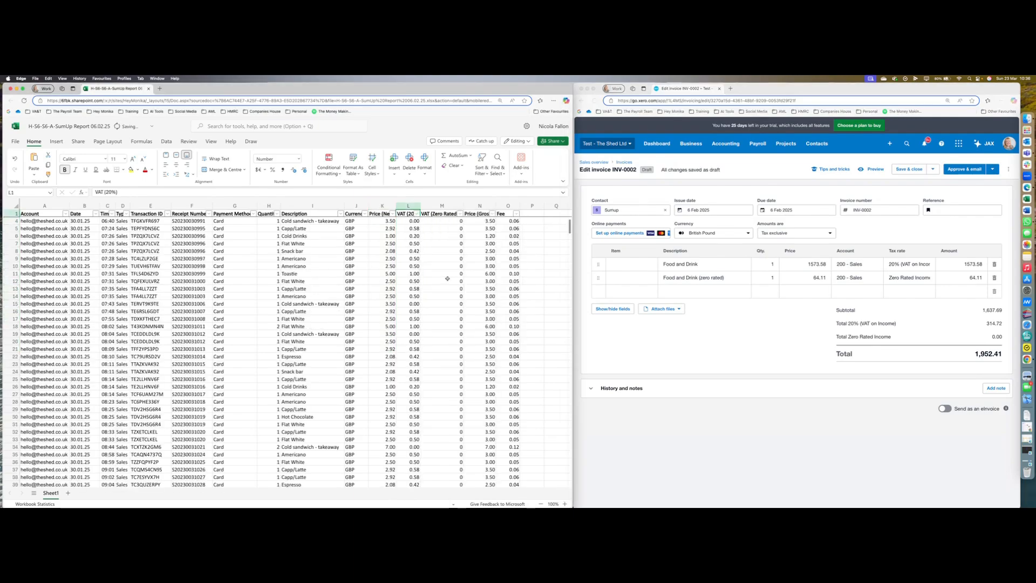
scroll(447, 279, "down", 20)
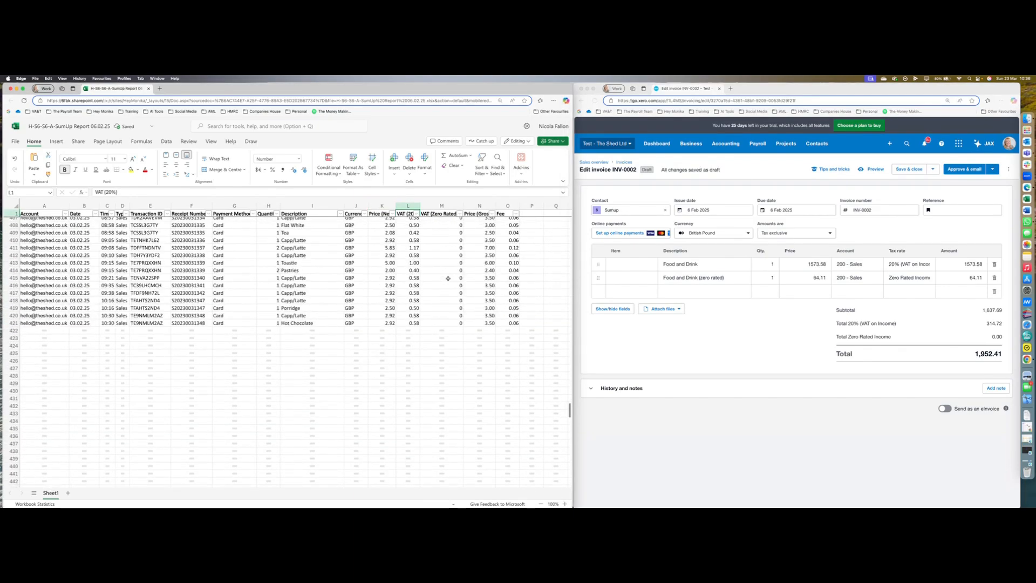
scroll(447, 278, "down", 20)
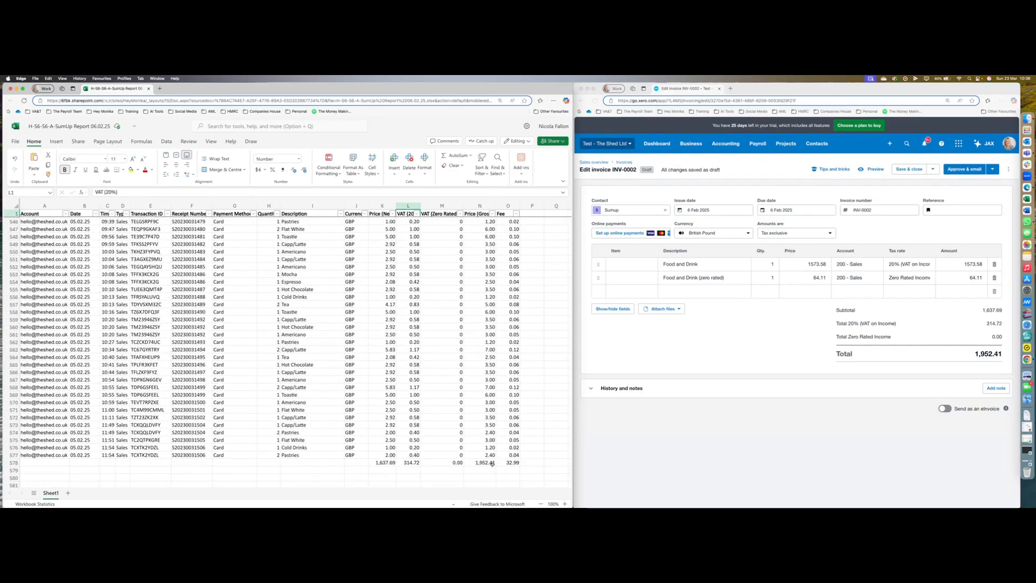
left_click(480, 205)
left_click(482, 463)
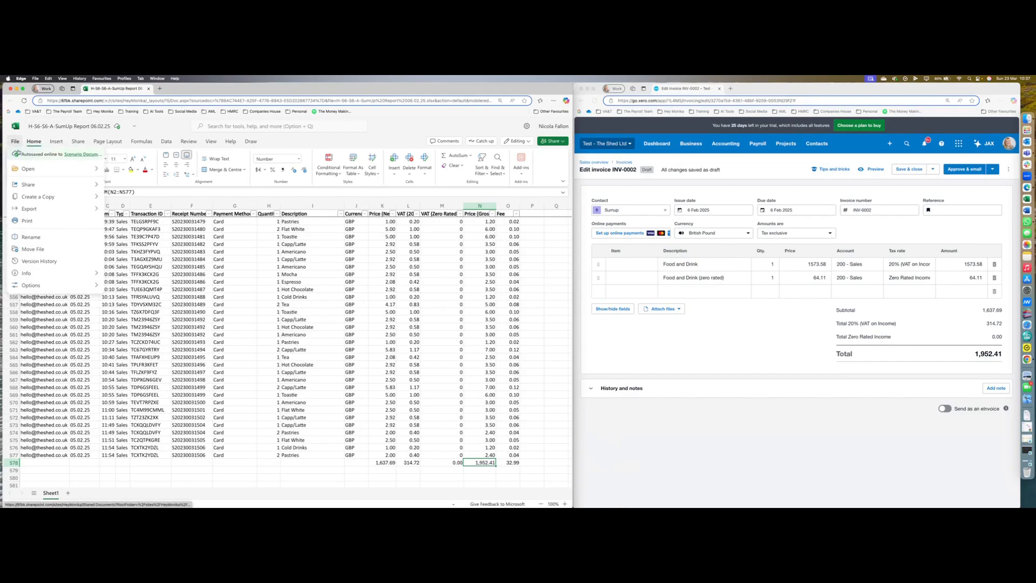
- Attach the file "H-S6-S6-A-SumUp Report 06.02.25.xlsx" from Downloads to the Xero invoice and close the attachment list
left_click(661, 309)
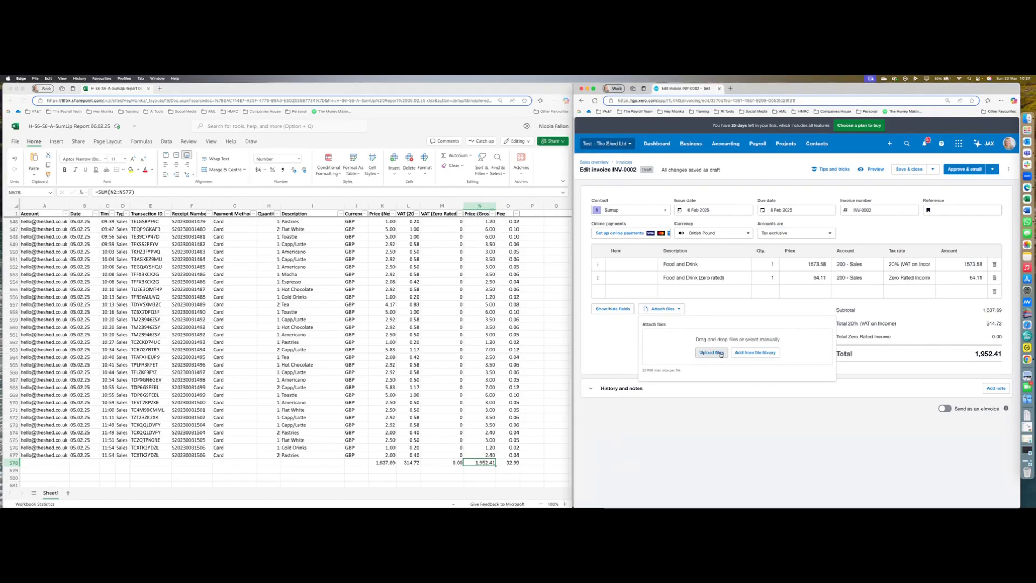
left_click(720, 353)
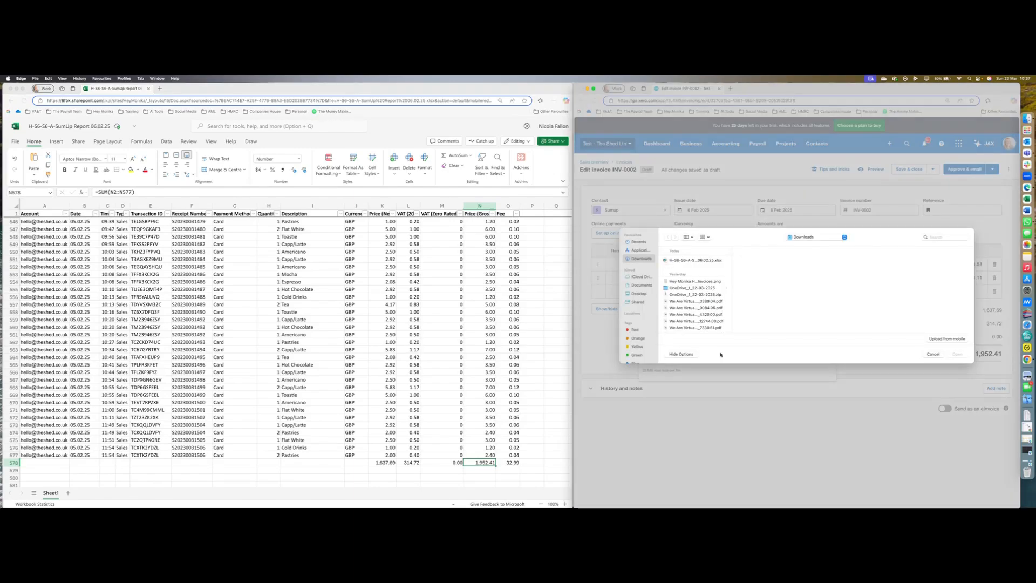
left_click(692, 260)
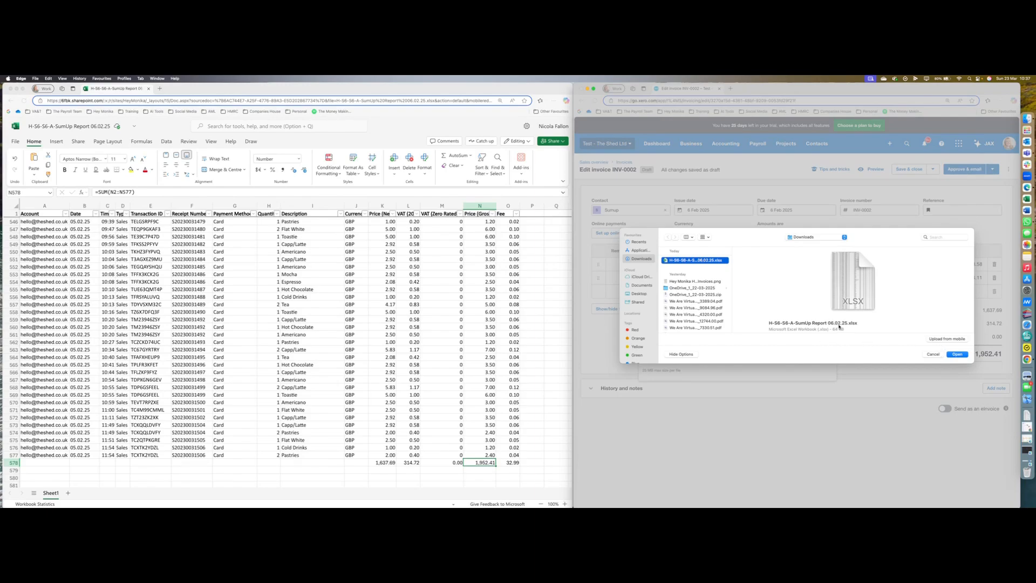
left_click(962, 354)
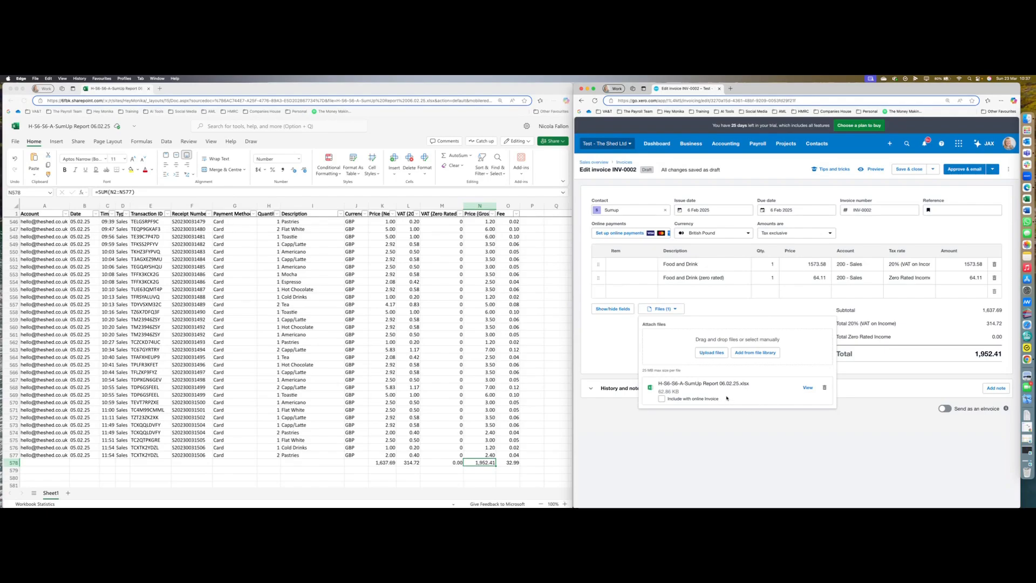
left_click(869, 394)
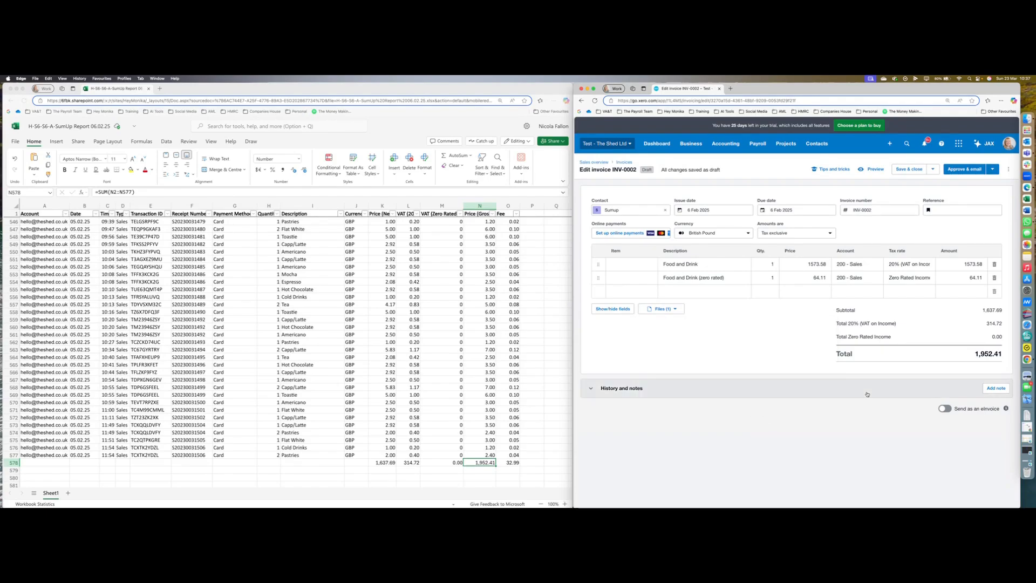
- Approve the Sumup invoice without emailing it
left_click(995, 170)
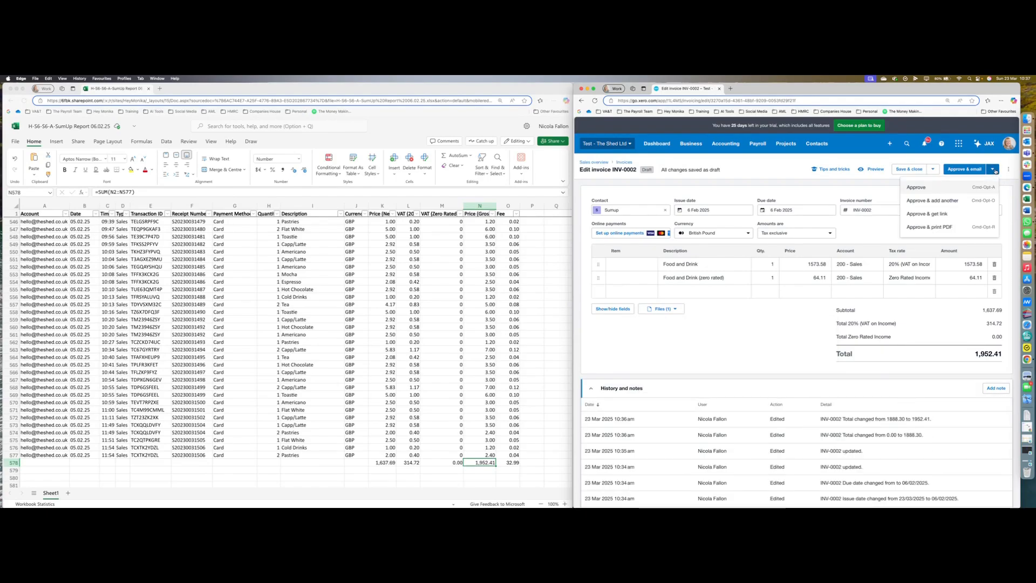
left_click(921, 190)
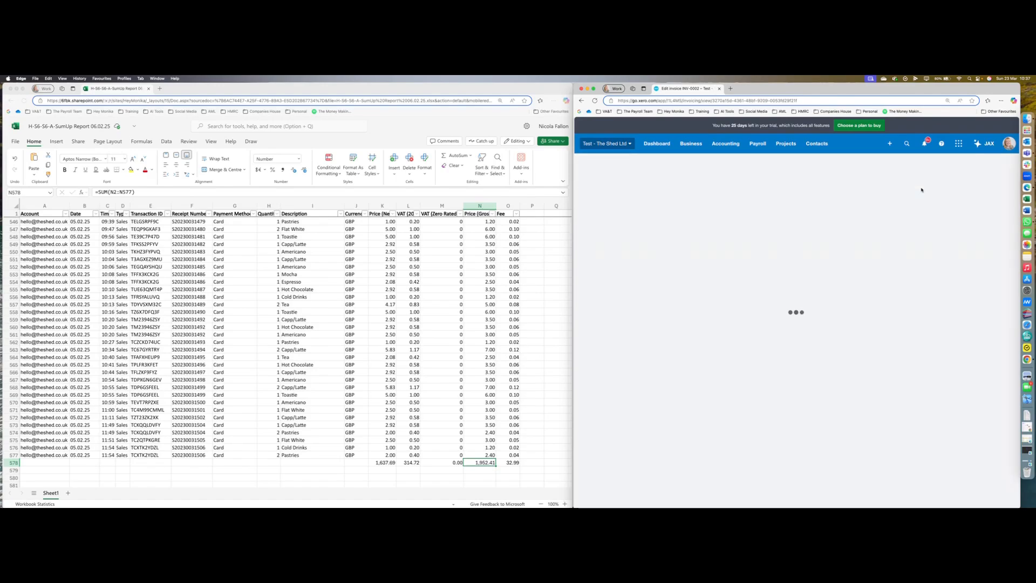